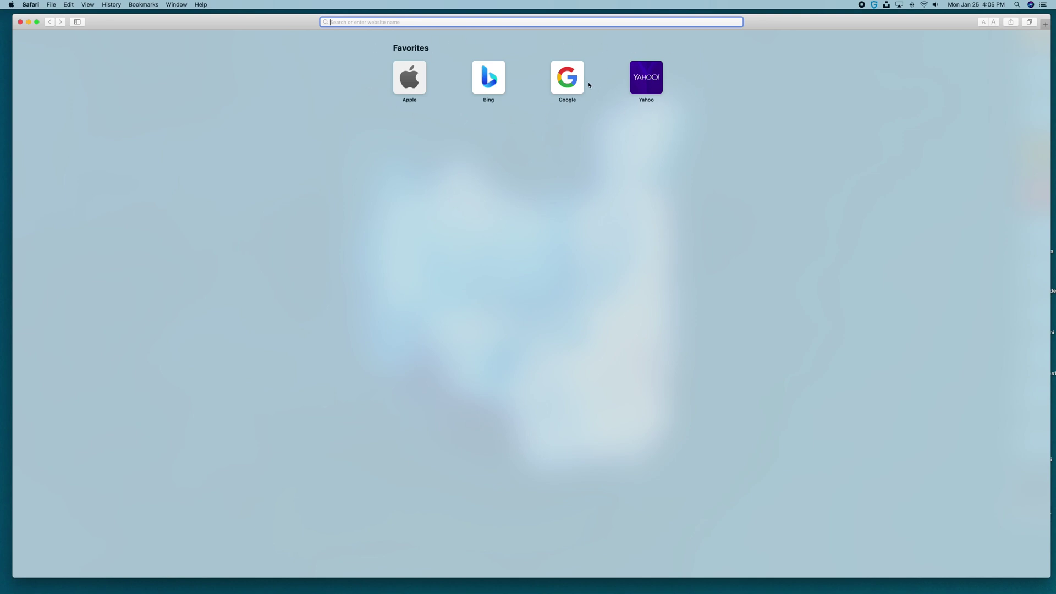
Step: Open the Google site from Favorites and turn on the Favorites bar
{"action": "left_click", "coordinate": [567, 80]}
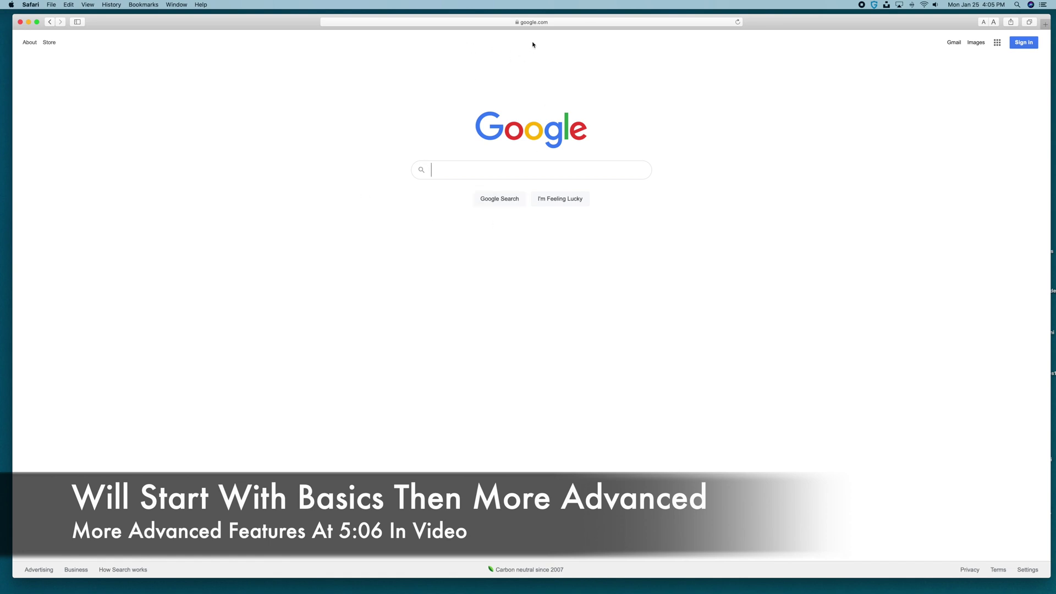
{"action": "left_click", "coordinate": [87, 7]}
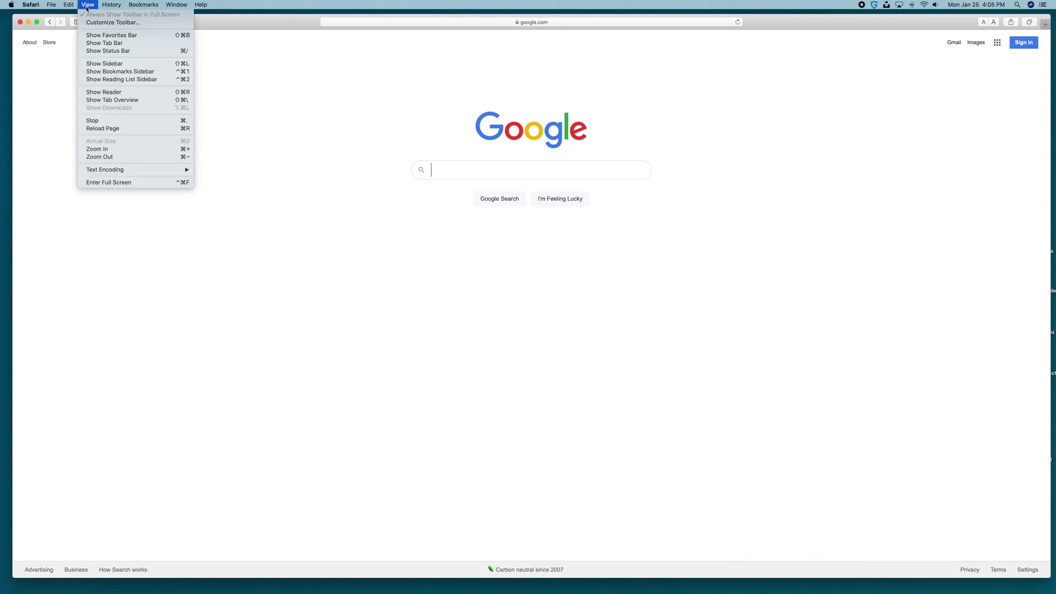
{"action": "left_click", "coordinate": [94, 37]}
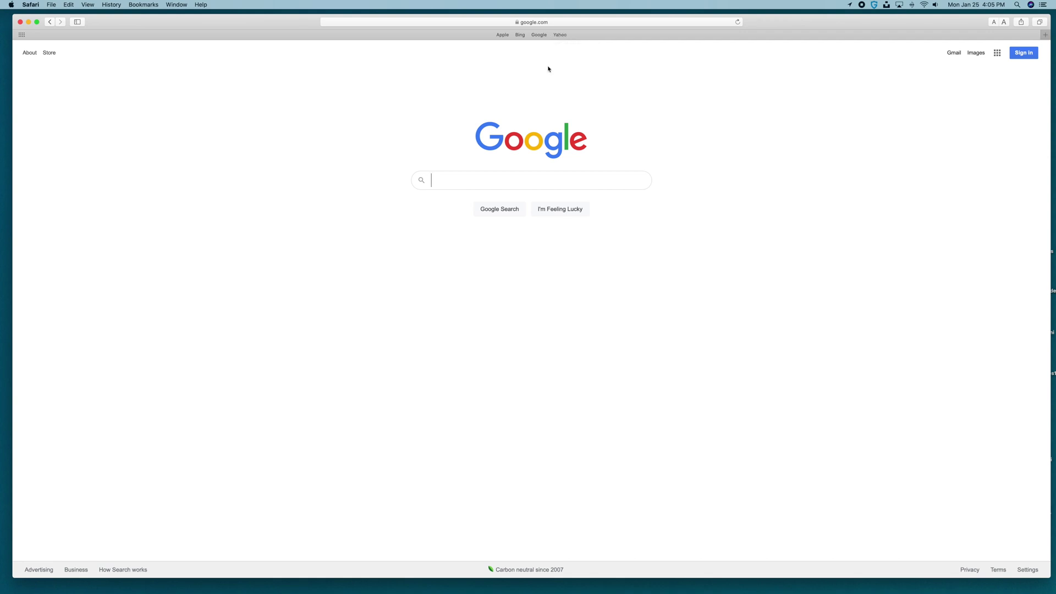
Step: Visit the Apple, Google and Bing sites from the Favorites bar, then return to Google
{"action": "left_click", "coordinate": [503, 35]}
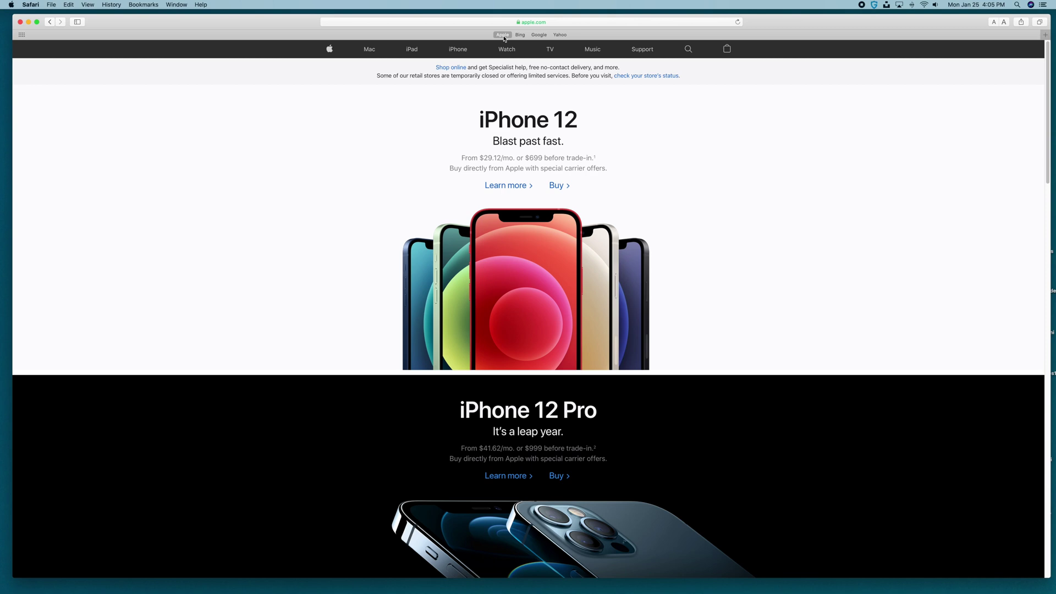
{"action": "left_click", "coordinate": [537, 36]}
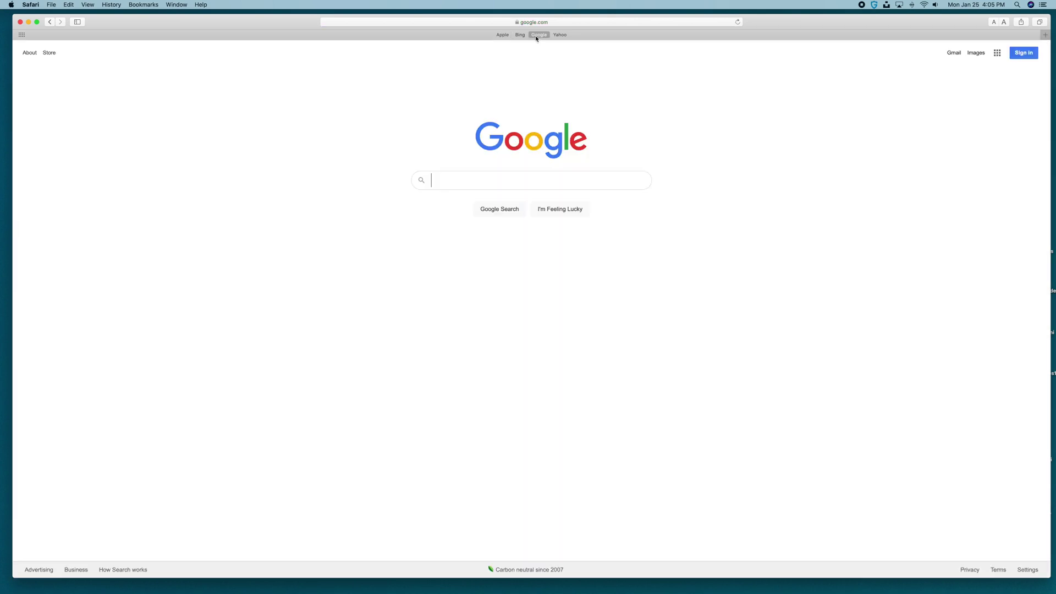
{"action": "left_click", "coordinate": [522, 36]}
{"action": "left_click", "coordinate": [539, 35]}
Step: Show the saved bookmarks beside the page and expand the Favorites folder
{"action": "left_click", "coordinate": [142, 5]}
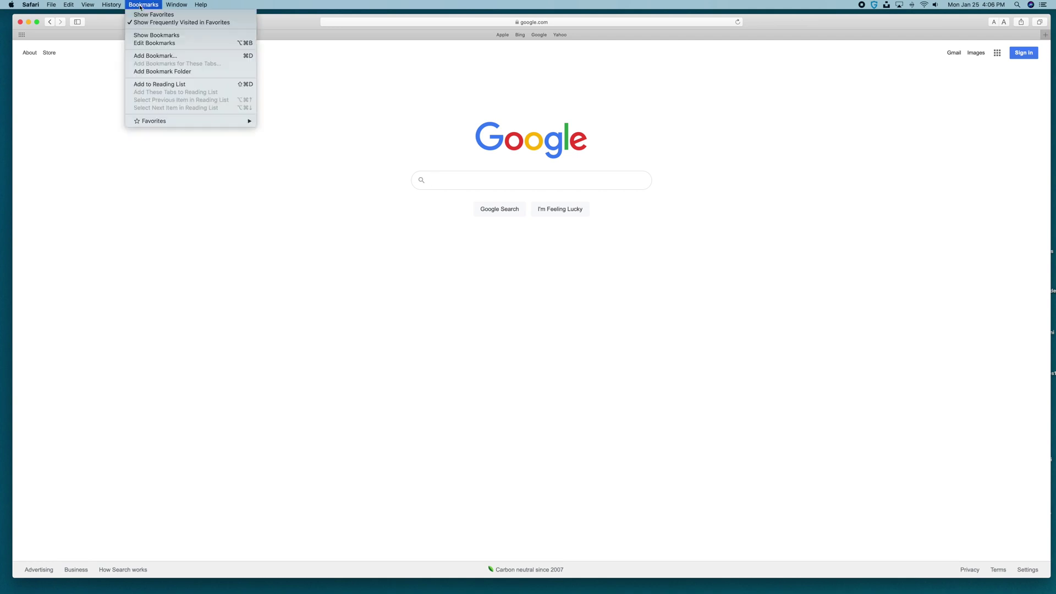
{"action": "left_click", "coordinate": [155, 36]}
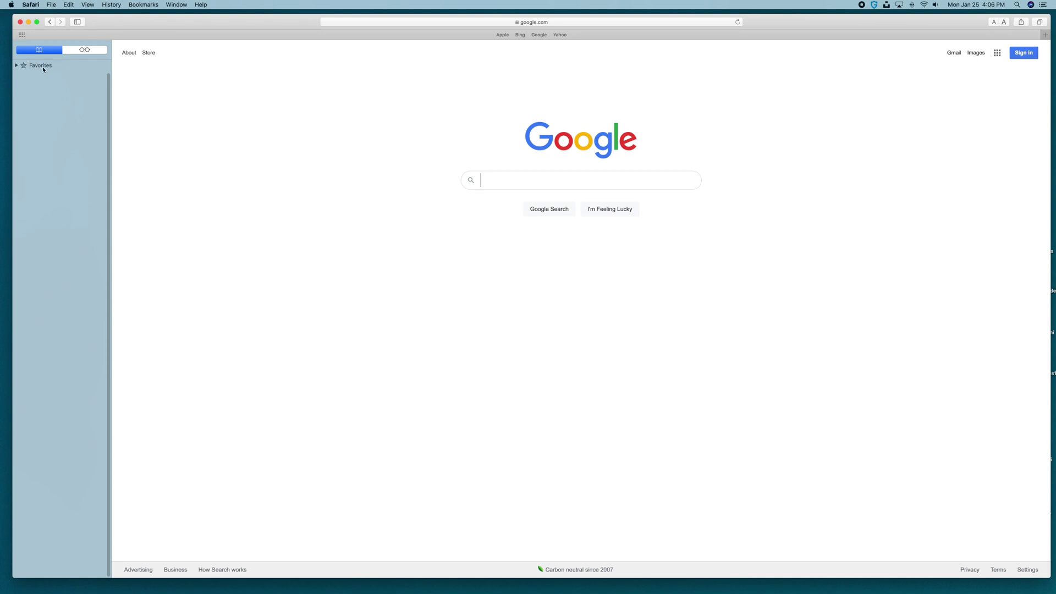
{"action": "left_click", "coordinate": [16, 66]}
{"action": "left_click", "coordinate": [142, 7]}
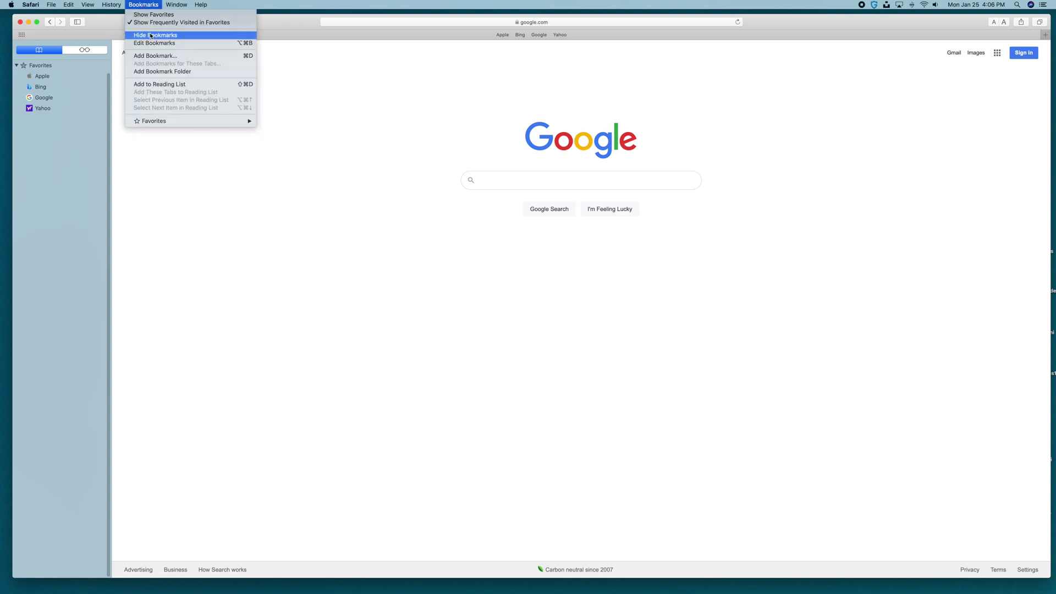
{"action": "left_click", "coordinate": [154, 56]}
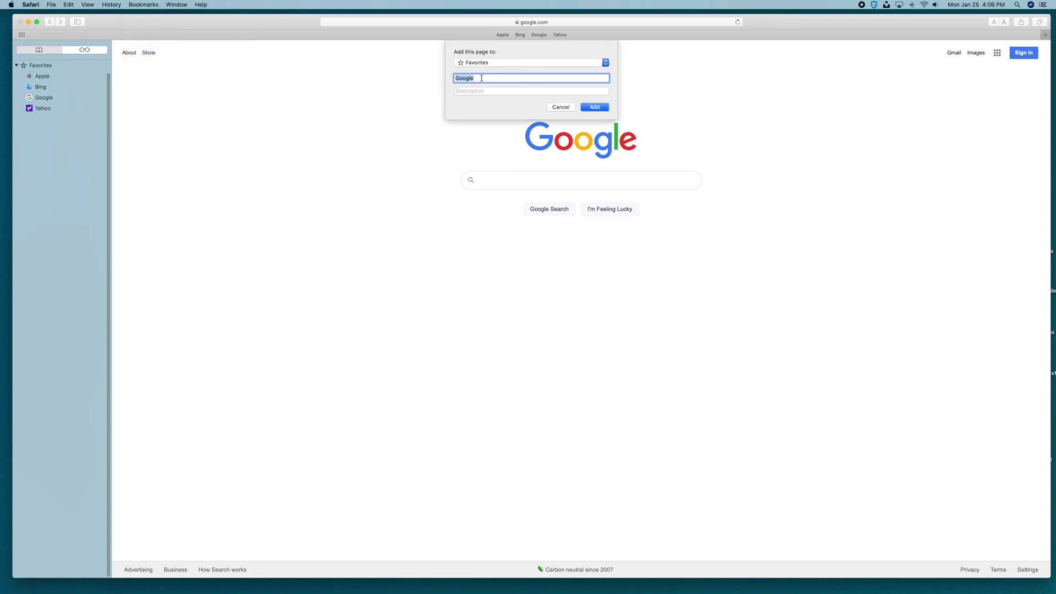
{"action": "left_click", "coordinate": [481, 78]}
{"action": "left_click", "coordinate": [561, 107]}
Step: Go to the website foxnews.com
{"action": "left_click", "coordinate": [545, 22]}
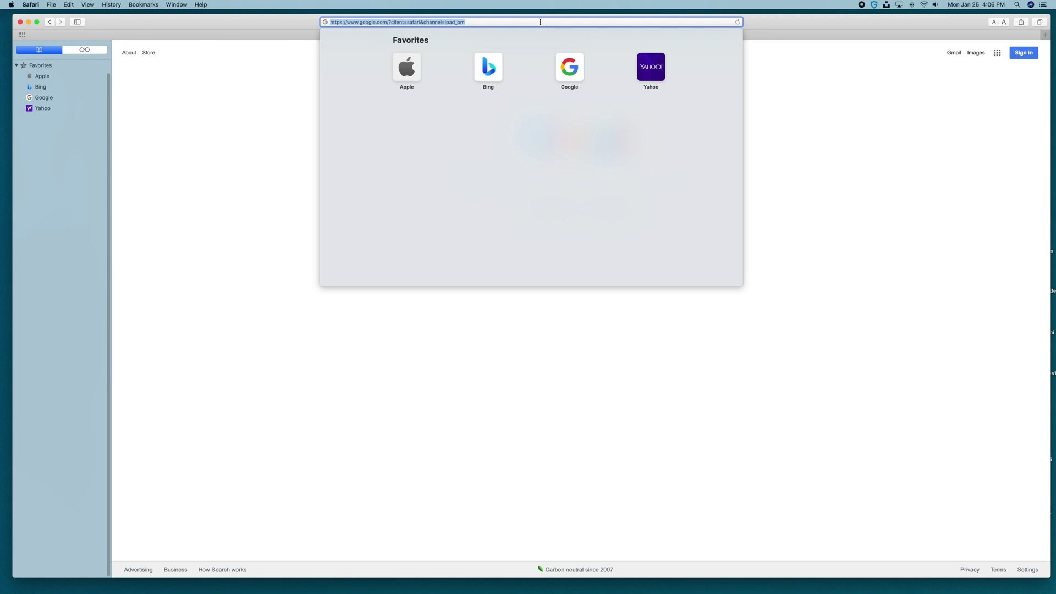
{"action": "type", "text": "foxnews.com"}
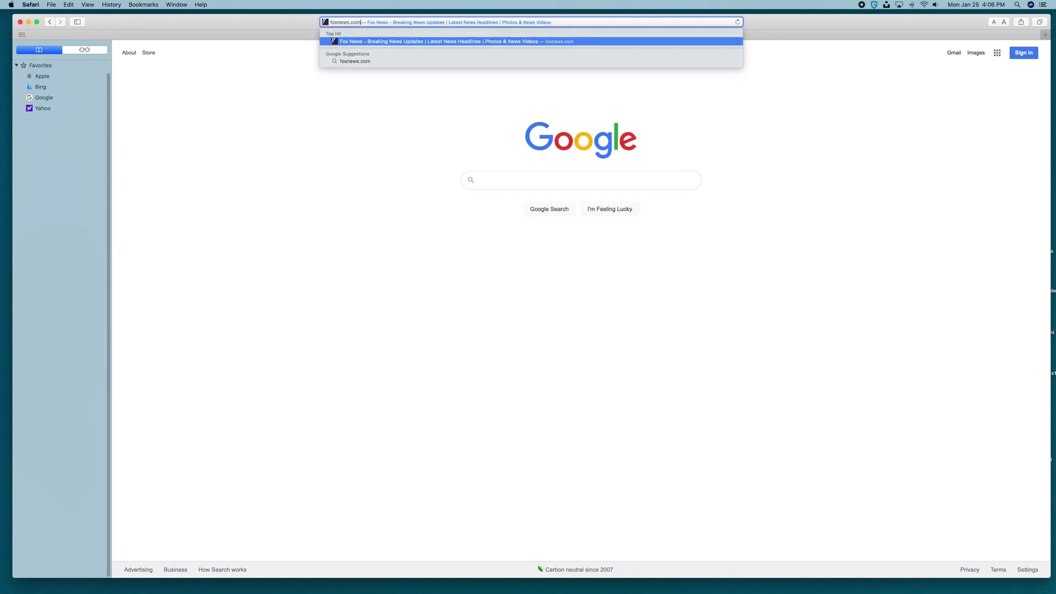
{"action": "key", "text": "Return"}
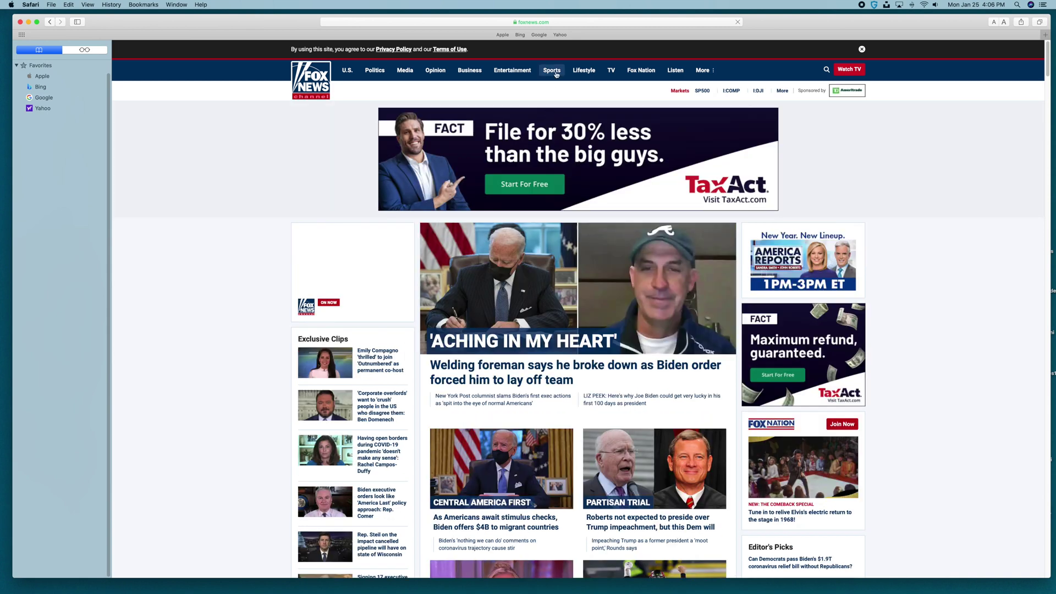
Step: Bookmark the current page in Favorites, shortening its name to "Fox News"
{"action": "left_click", "coordinate": [143, 4]}
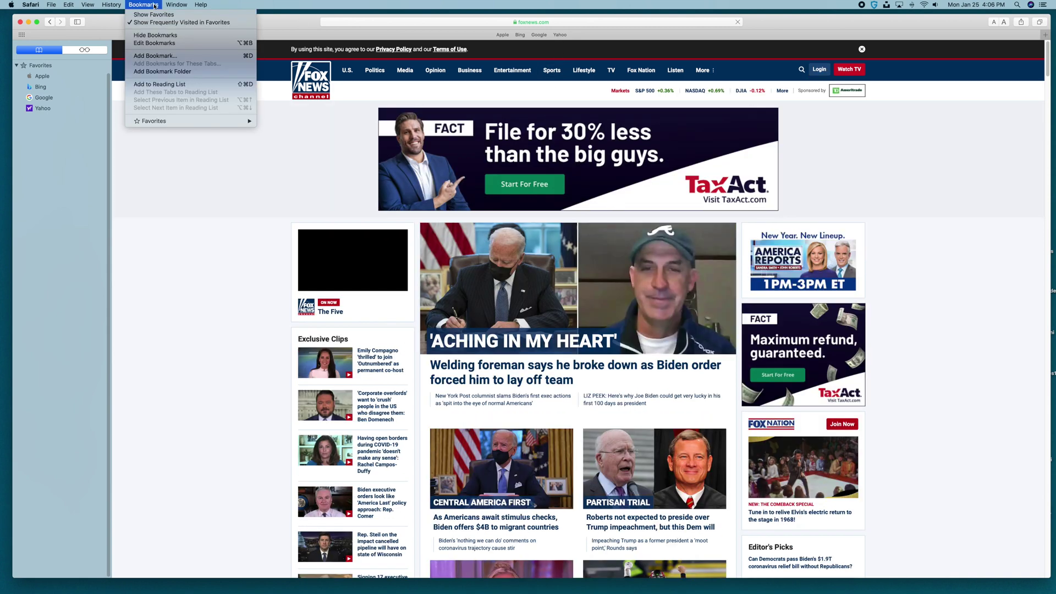
{"action": "left_click", "coordinate": [155, 55]}
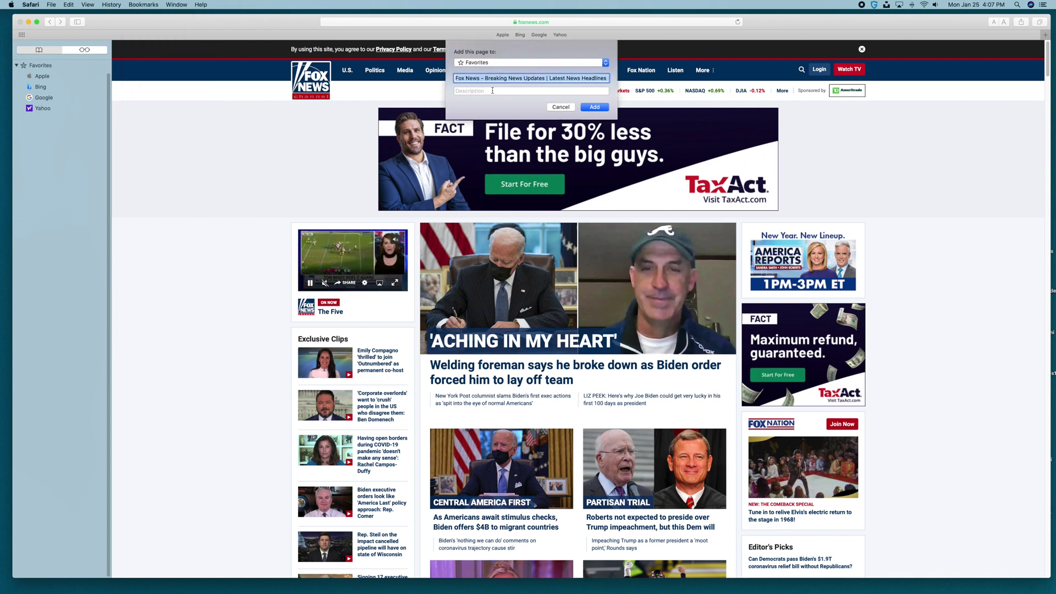
{"action": "left_click_drag", "start_coordinate": [479, 79], "coordinate": [622, 82]}
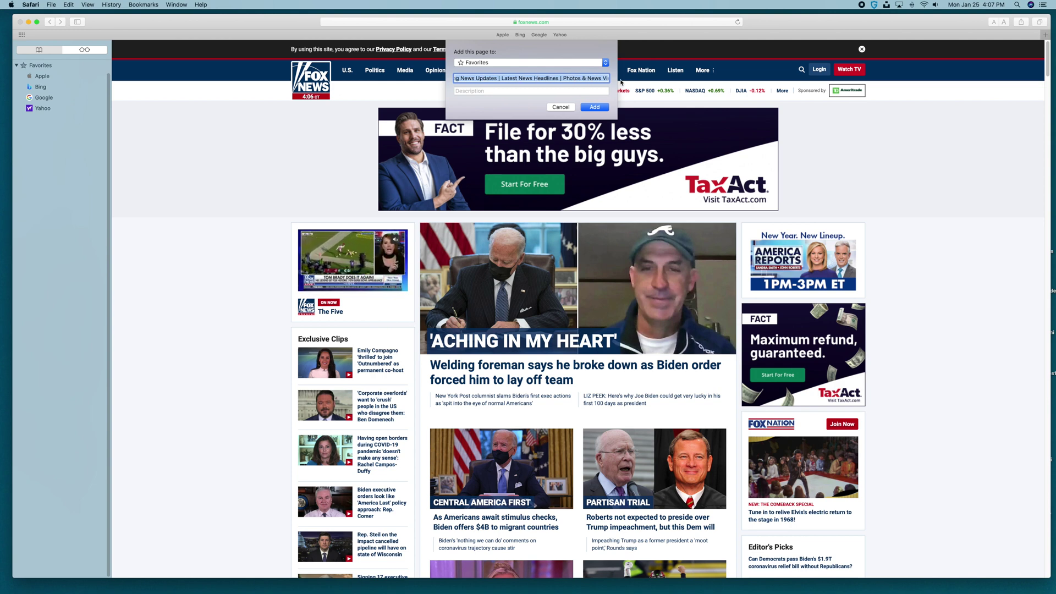
{"action": "key", "text": "BackSpace"}
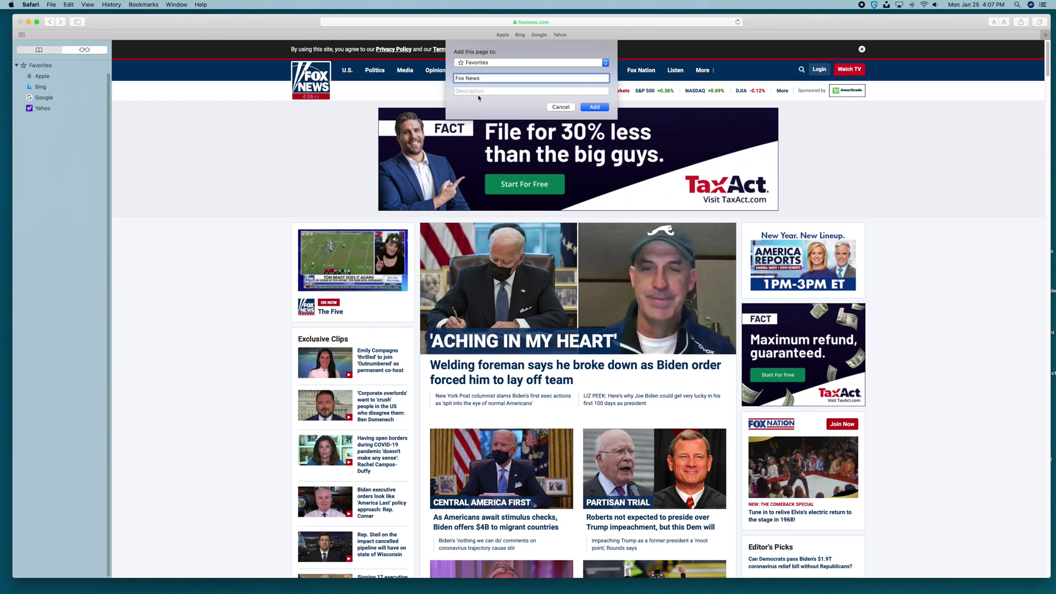
{"action": "left_click", "coordinate": [597, 107]}
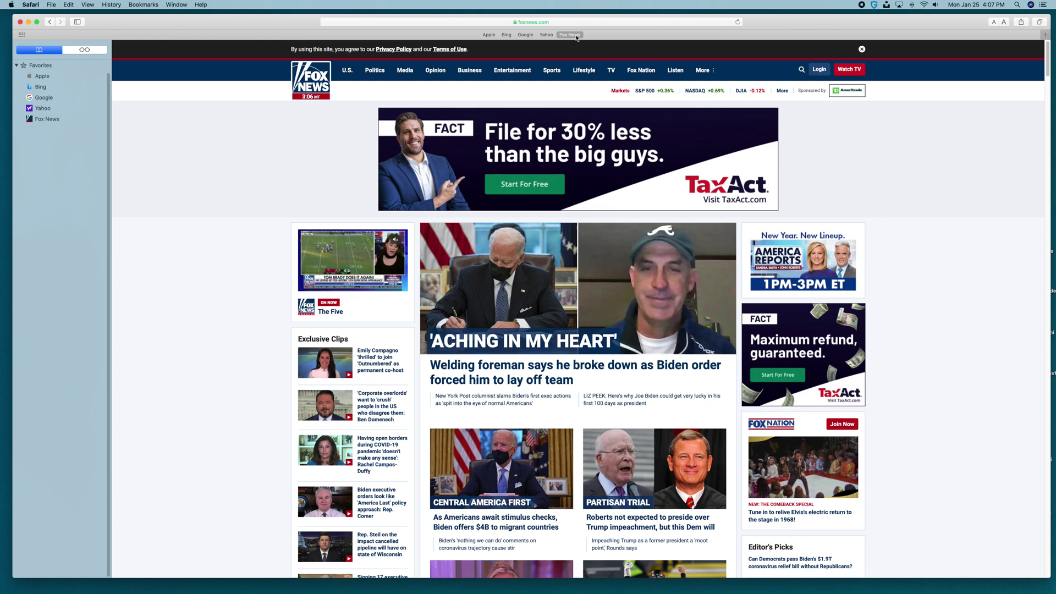
Step: Visit the Apple, Bing, Google, Yahoo and Fox News favorites one after another
{"action": "left_click", "coordinate": [489, 34]}
{"action": "left_click", "coordinate": [506, 35]}
{"action": "left_click", "coordinate": [525, 35]}
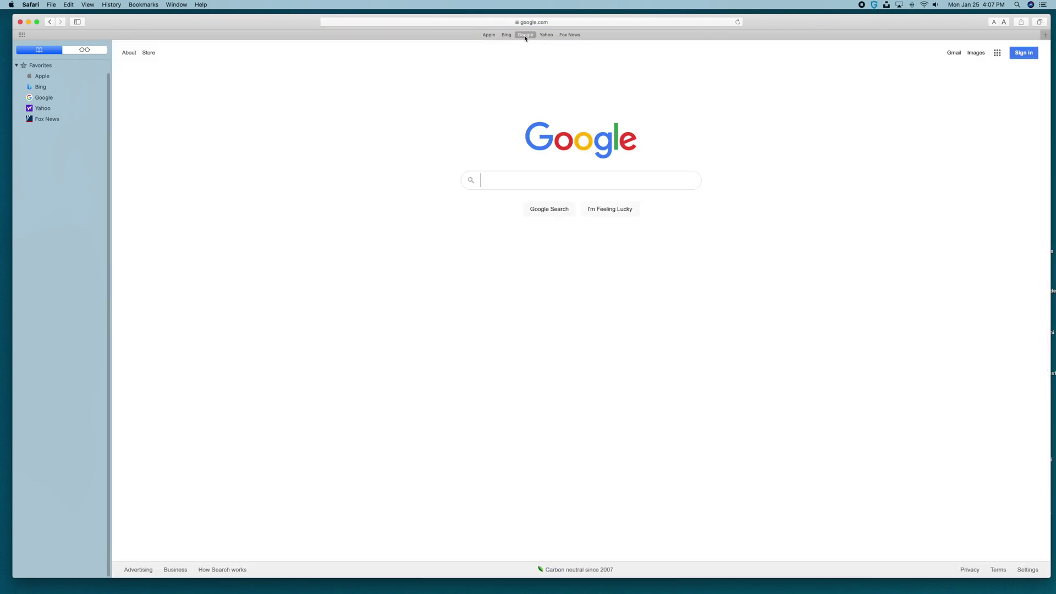
{"action": "left_click", "coordinate": [546, 34]}
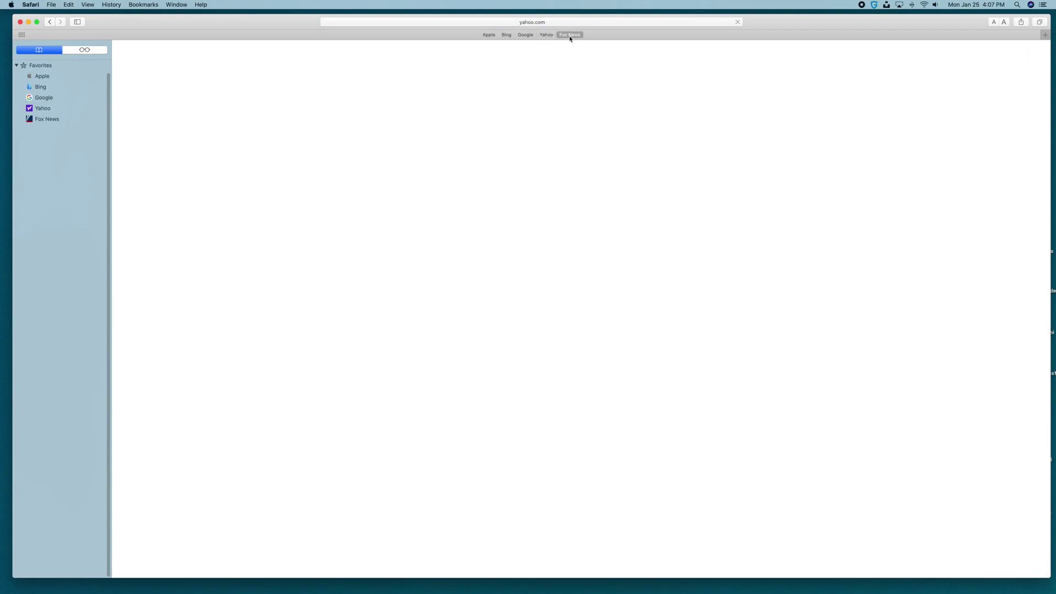
{"action": "left_click", "coordinate": [570, 35]}
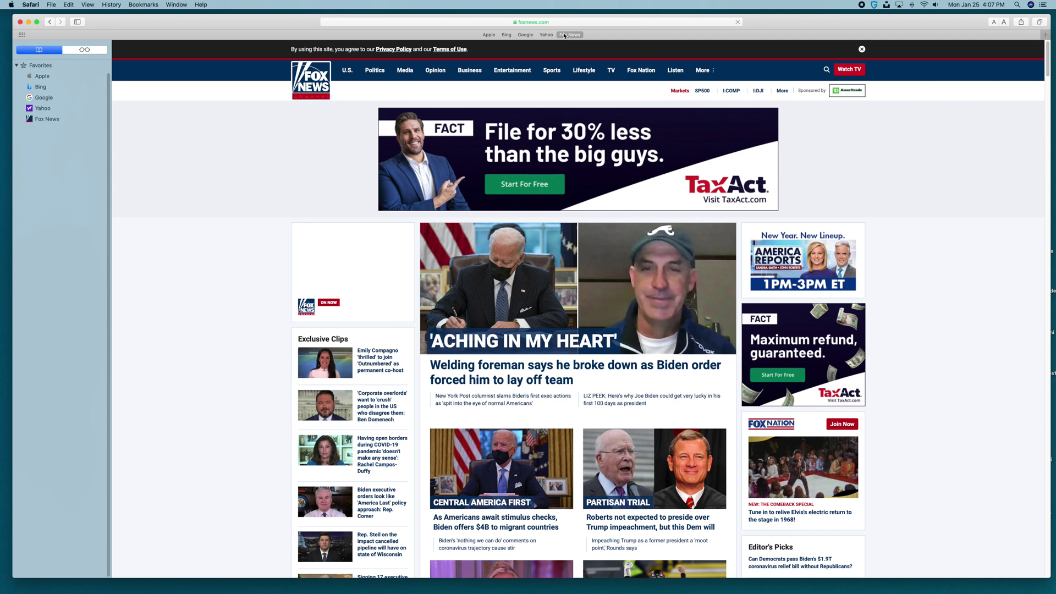
Step: Go to the website cnn.com
{"action": "left_click", "coordinate": [531, 23]}
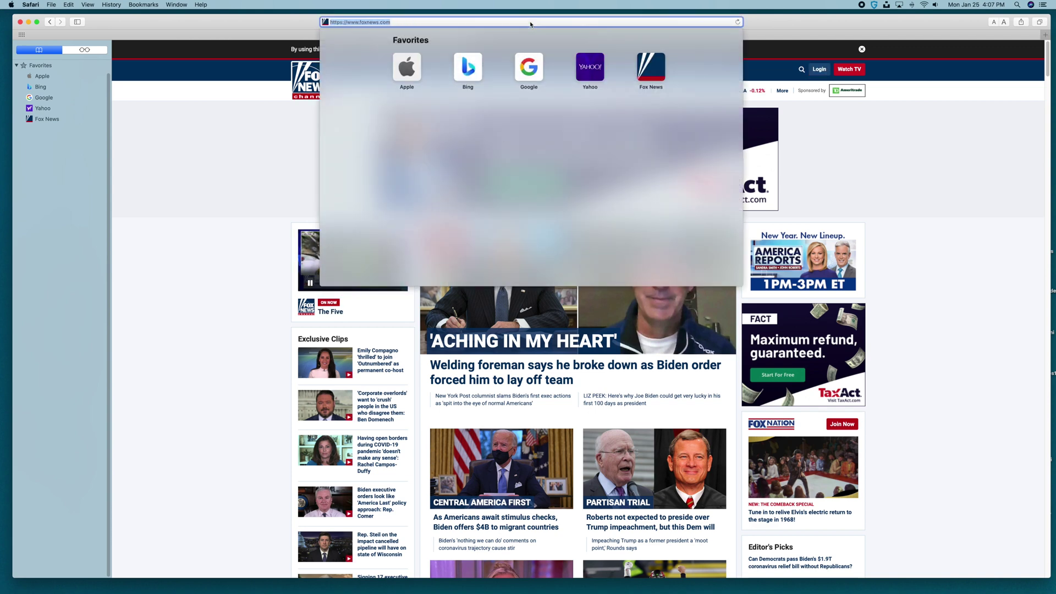
{"action": "type", "text": "cnn"}
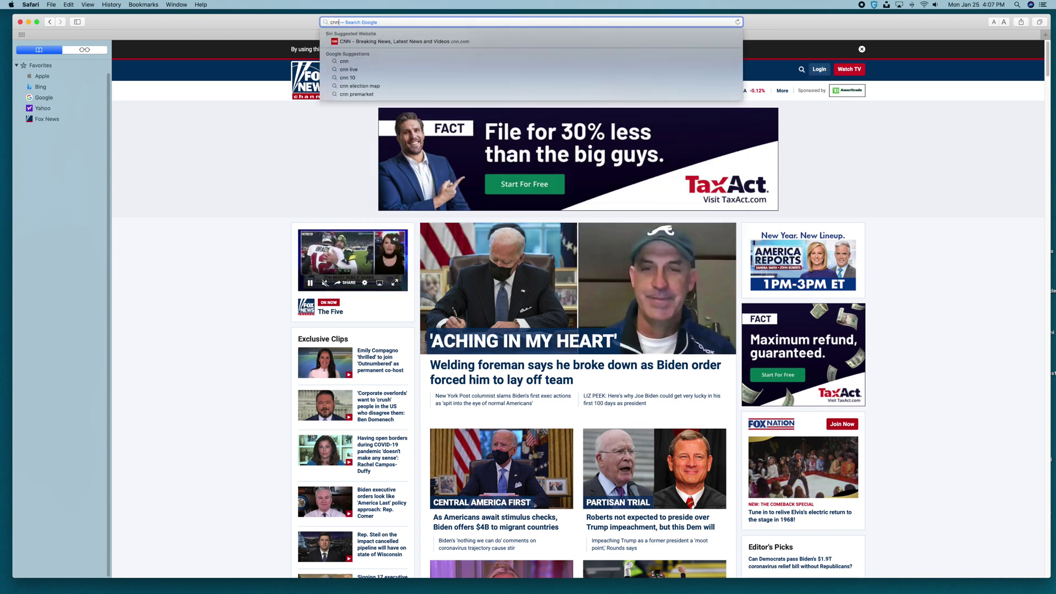
{"action": "type", "text": ","}
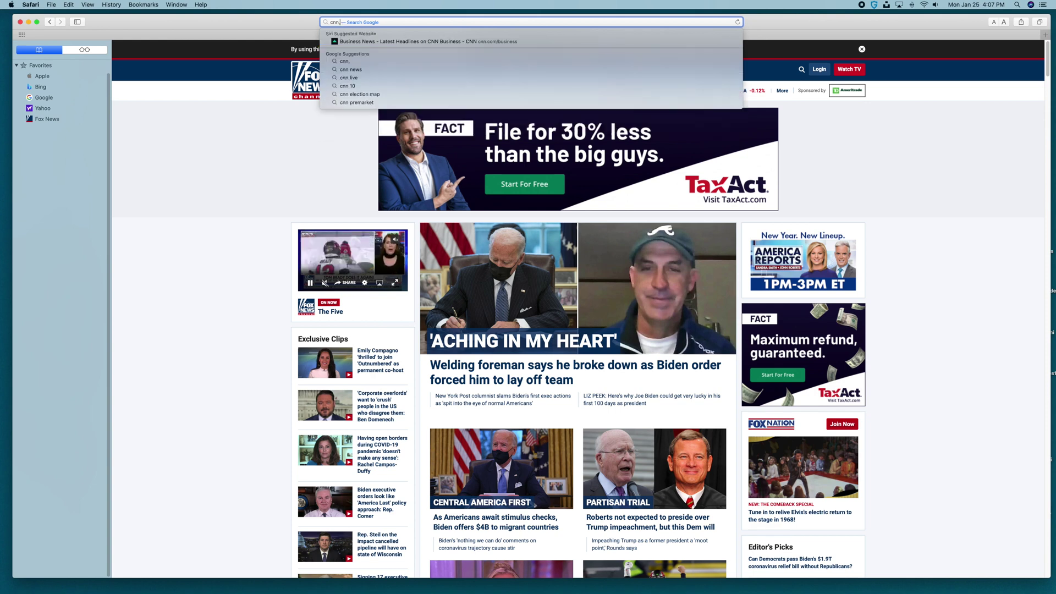
{"action": "type", "text": "com"}
{"action": "key", "text": "Return"}
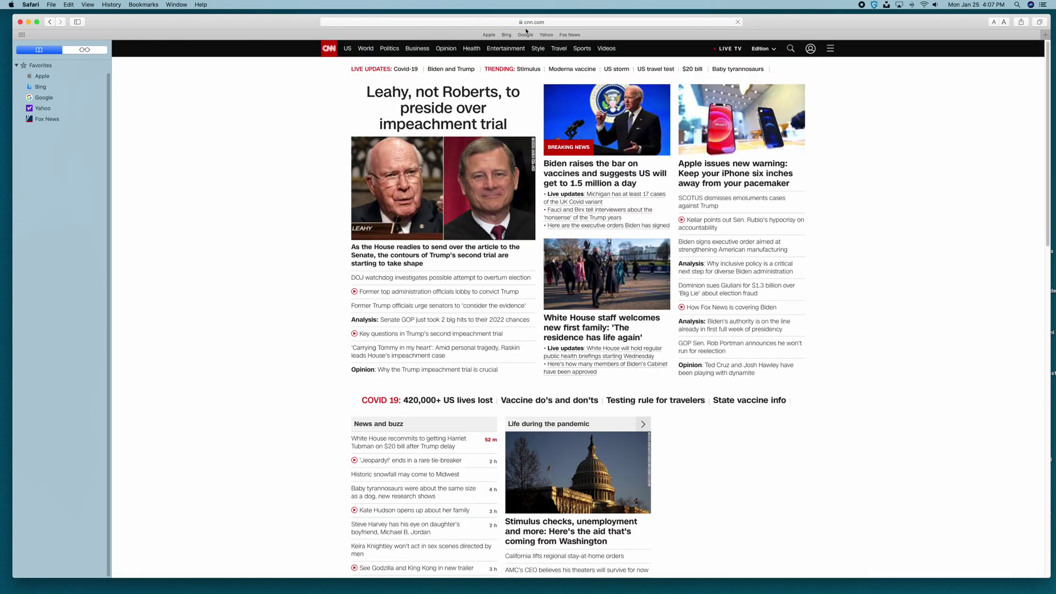
Step: Bookmark the current page in Favorites, shortening its name to "CNN"
{"action": "left_click", "coordinate": [152, 6]}
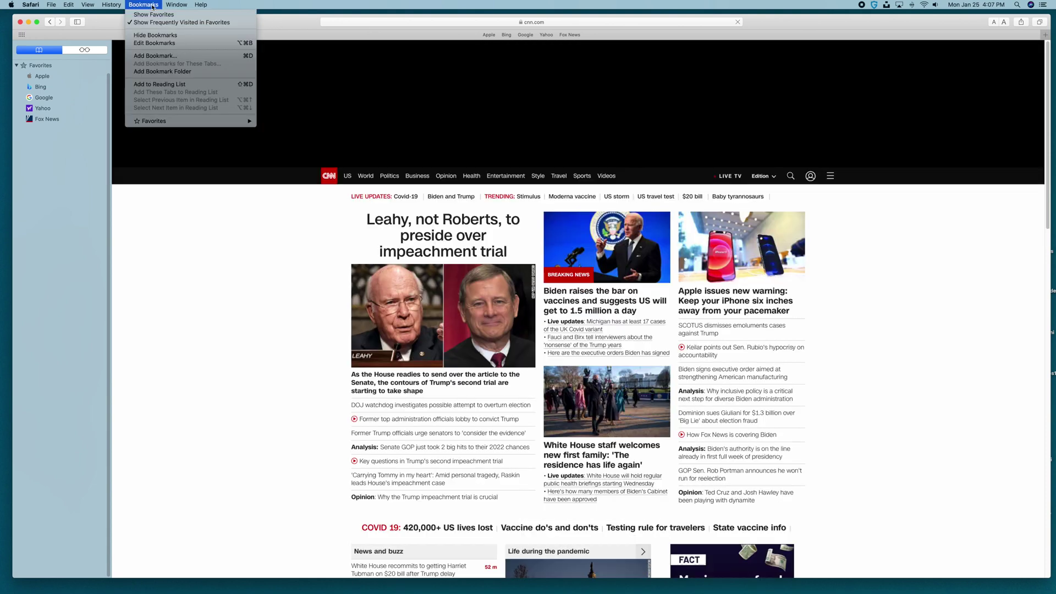
{"action": "left_click", "coordinate": [147, 60]}
{"action": "left_click_drag", "start_coordinate": [567, 77], "coordinate": [475, 79]}
{"action": "key", "text": "BackSpace"}
{"action": "key", "text": "BackSpace"}
{"action": "key", "text": "BackSpace"}
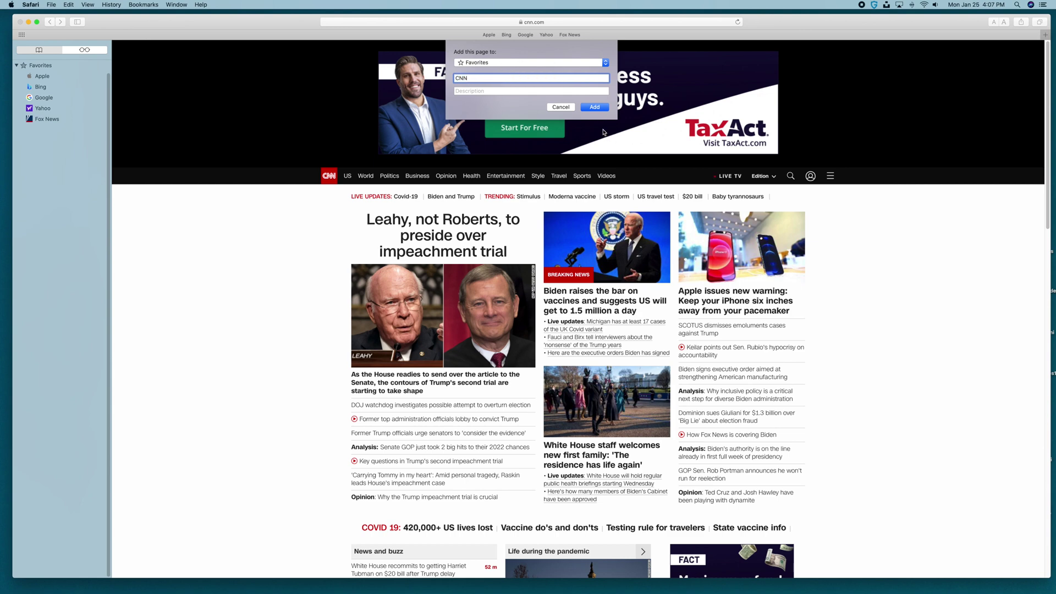
{"action": "left_click", "coordinate": [595, 106]}
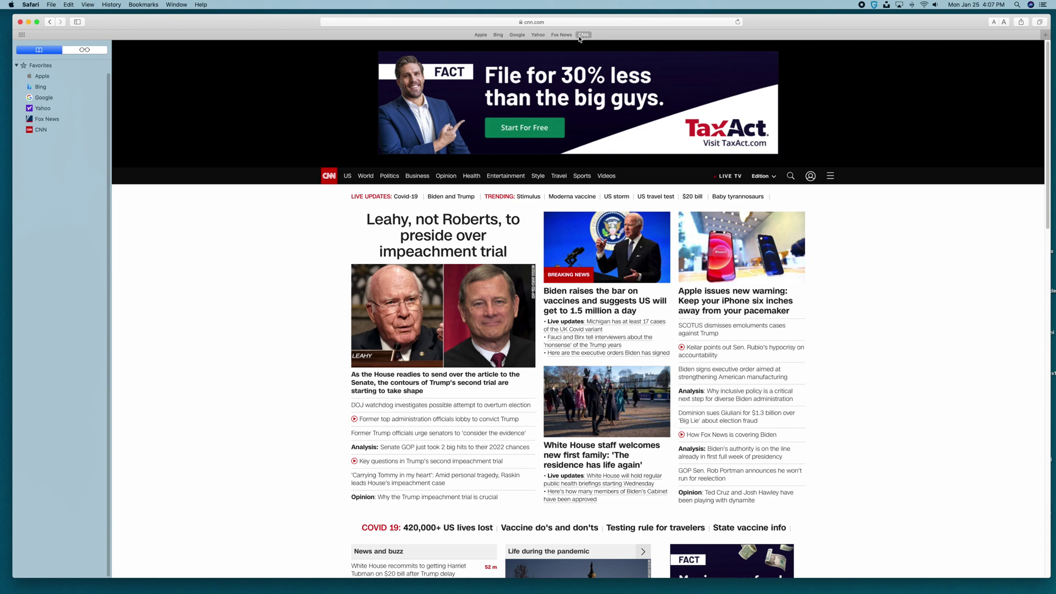
Step: Visit the CNN and Bing sites from the Favorites bar
{"action": "left_click", "coordinate": [581, 36]}
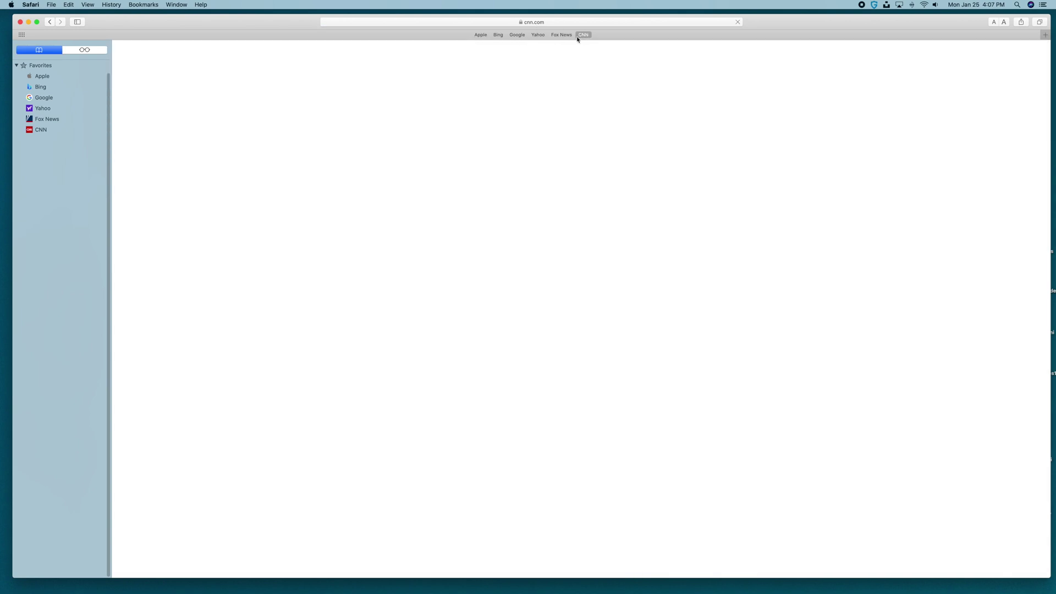
{"action": "left_click", "coordinate": [501, 36]}
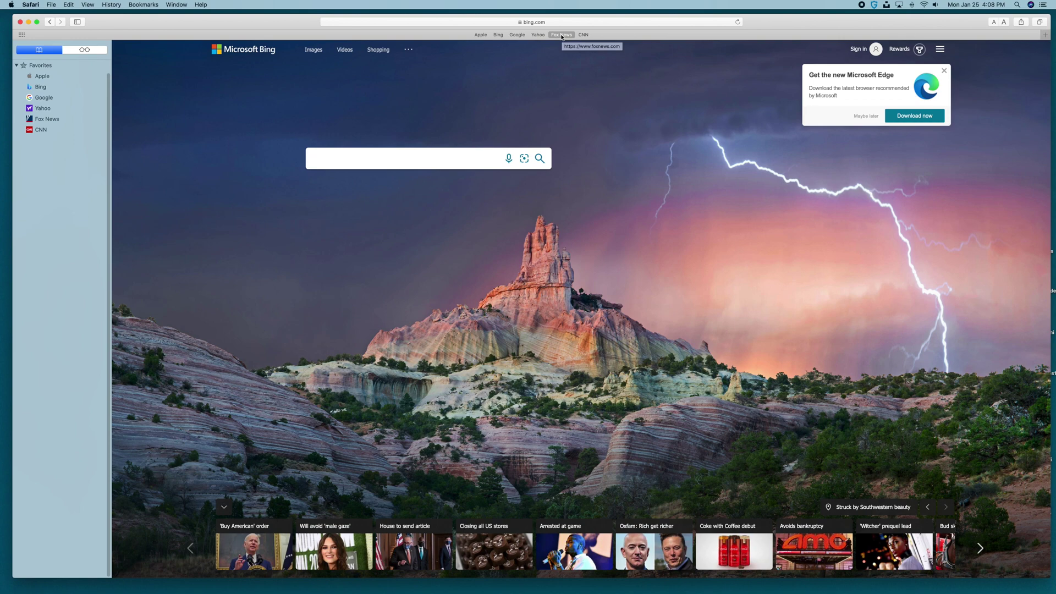
Step: Remove the Fox News and CNN bookmarks from the Favorites bar
{"action": "left_click_drag", "start_coordinate": [562, 38], "coordinate": [596, 567]}
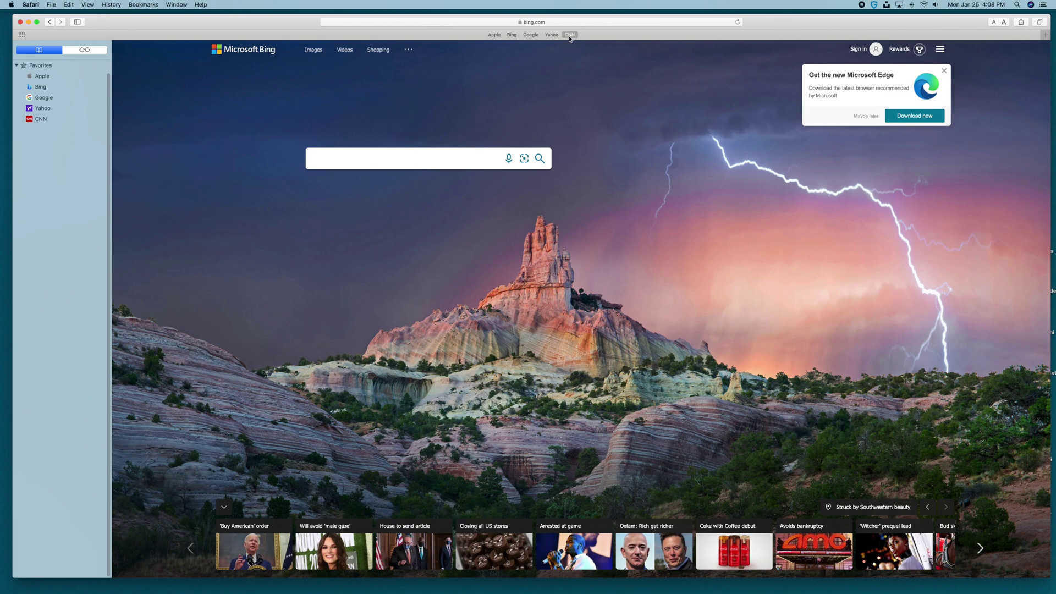
{"action": "left_click_drag", "start_coordinate": [570, 38], "coordinate": [584, 418]}
Step: Collapse the Favorites folder and hide the bookmarks list
{"action": "left_click", "coordinate": [17, 65]}
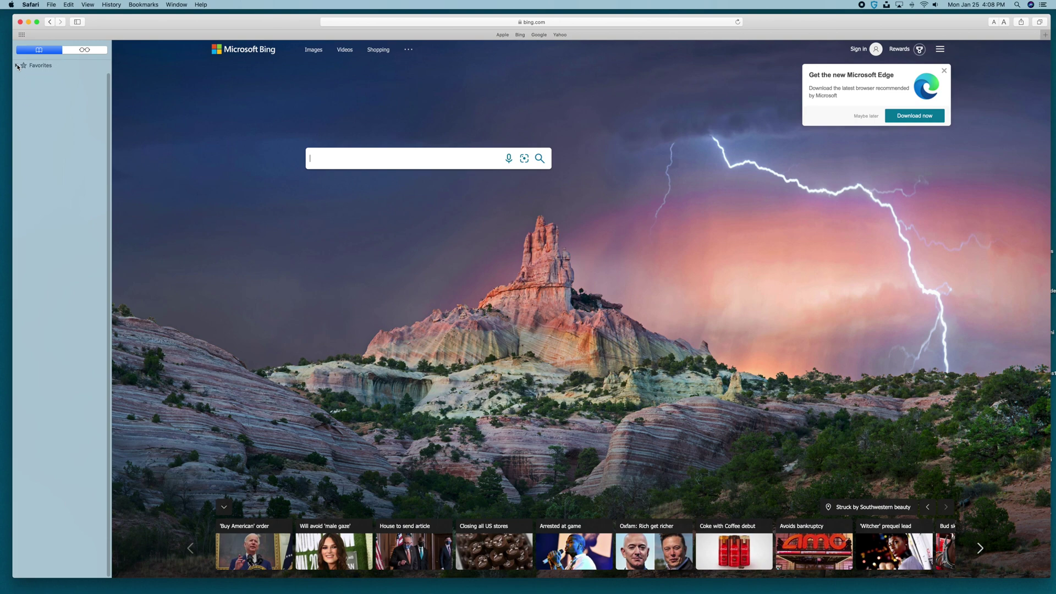
{"action": "left_click", "coordinate": [143, 4]}
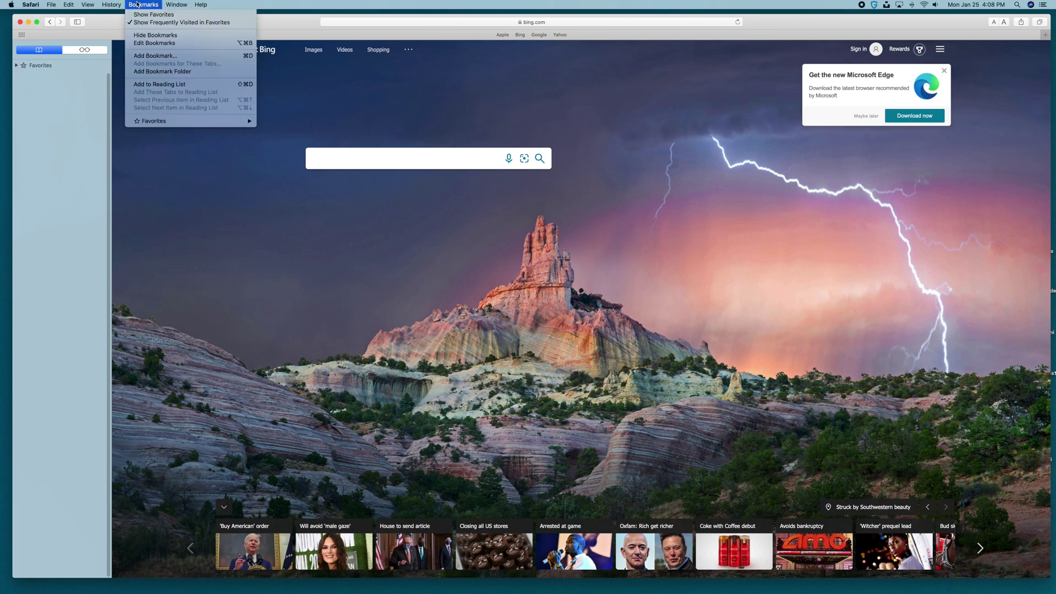
{"action": "left_click", "coordinate": [145, 35]}
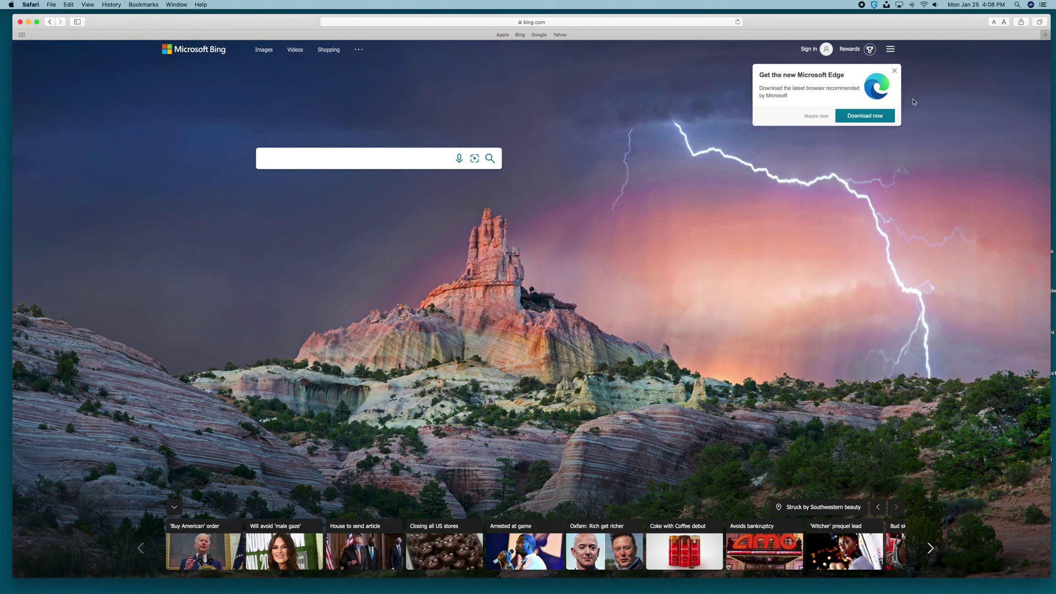
Step: Dismiss the Microsoft Edge offer on the Bing page and open the Google favorite
{"action": "left_click", "coordinate": [895, 71]}
{"action": "left_click", "coordinate": [537, 36]}
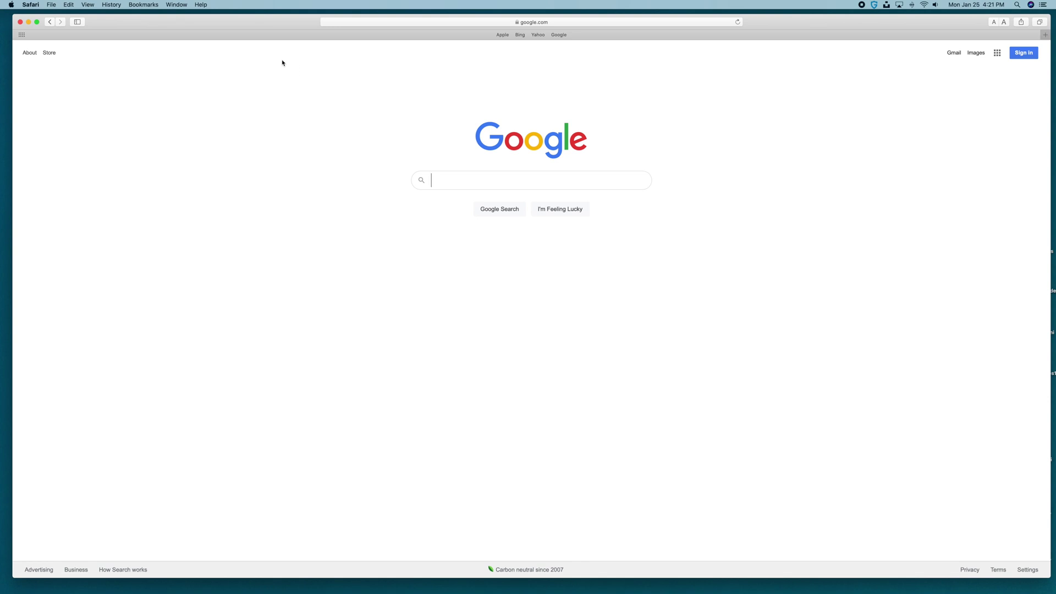
Step: Show the bookmarks list, add a folder named News to Favorites, and check it in the Favorites bar
{"action": "left_click", "coordinate": [144, 5]}
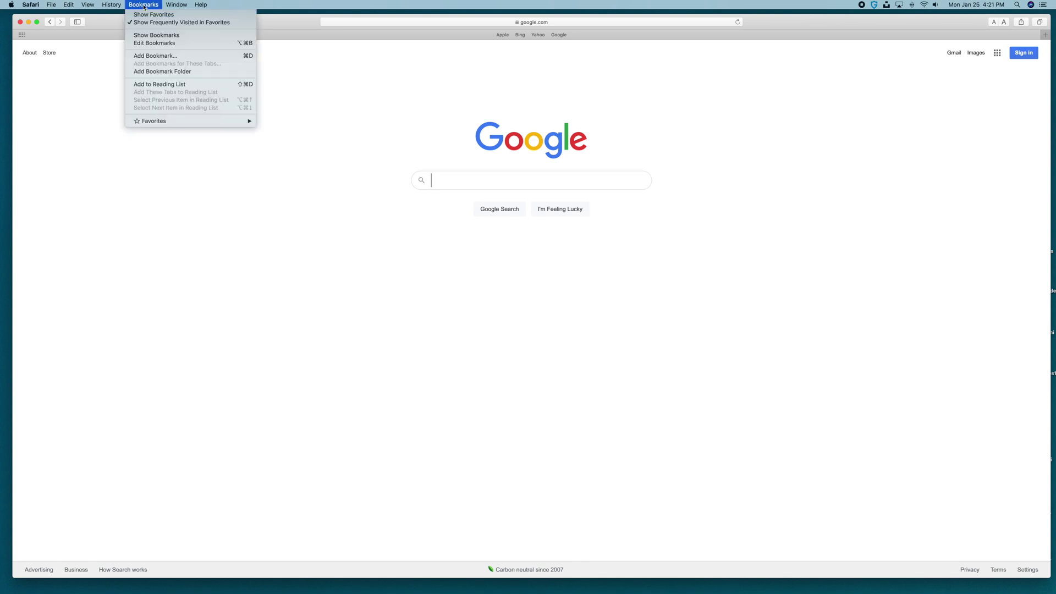
{"action": "left_click", "coordinate": [147, 35]}
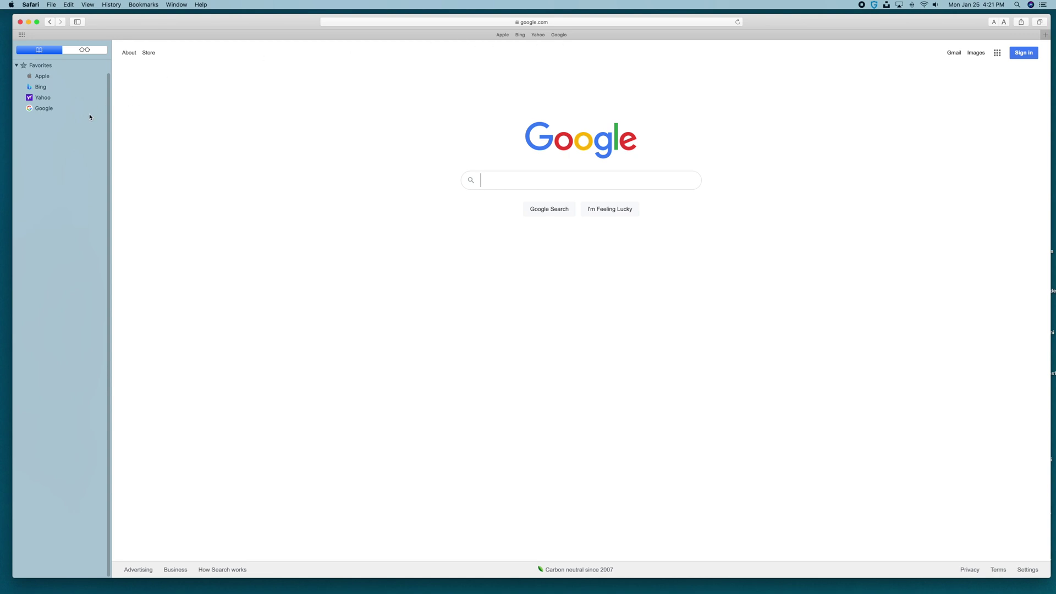
{"action": "right_click", "coordinate": [44, 68]}
{"action": "left_click", "coordinate": [57, 88]}
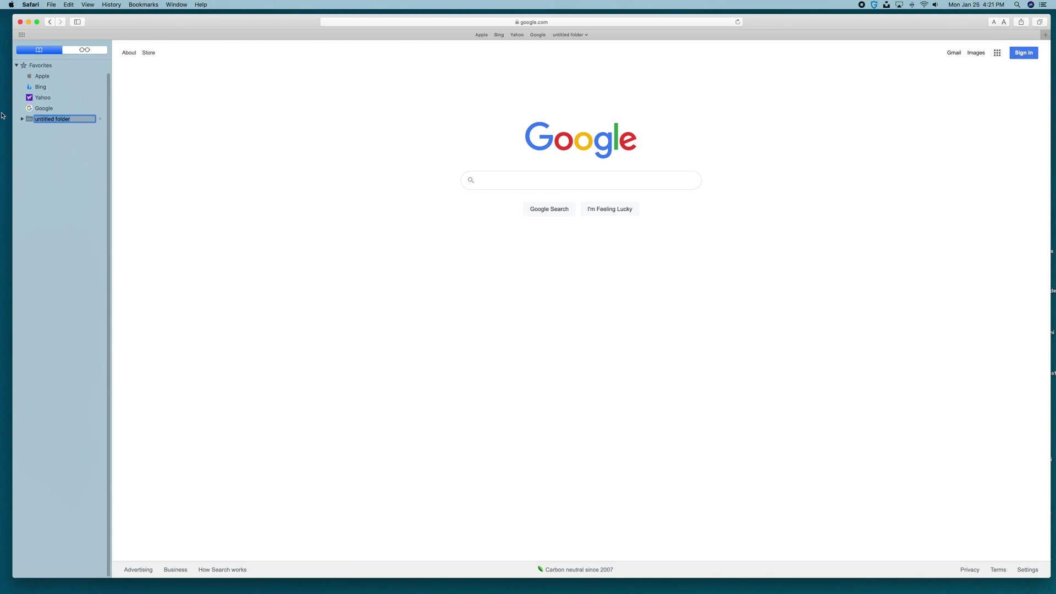
{"action": "type", "text": "News"}
{"action": "key", "text": "Return"}
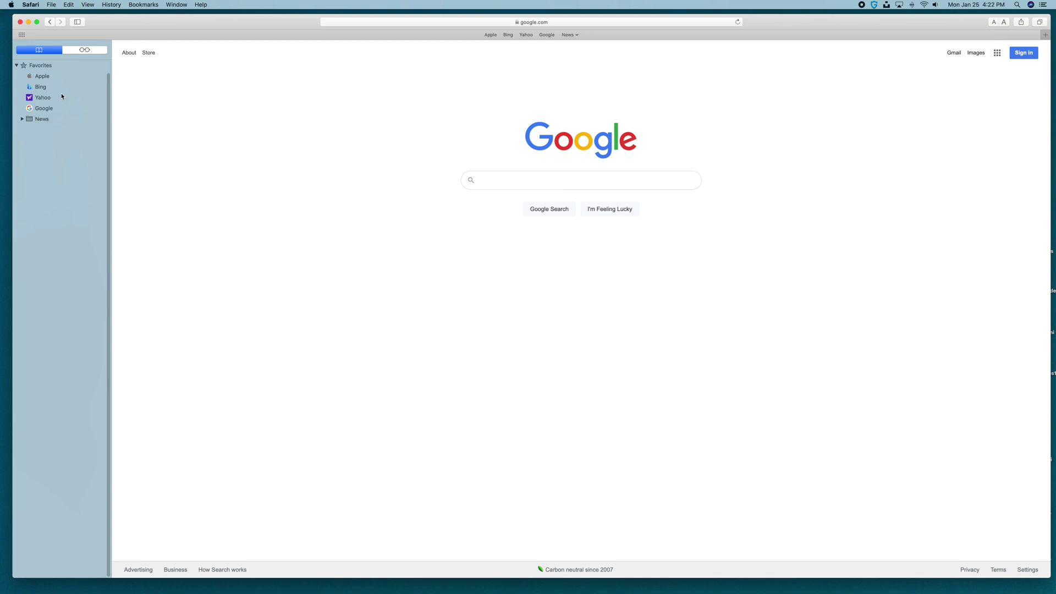
{"action": "left_click", "coordinate": [23, 120]}
{"action": "left_click", "coordinate": [576, 36]}
{"action": "left_click", "coordinate": [601, 38]}
Step: Add another folder named Sports inside Favorites
{"action": "right_click", "coordinate": [48, 68]}
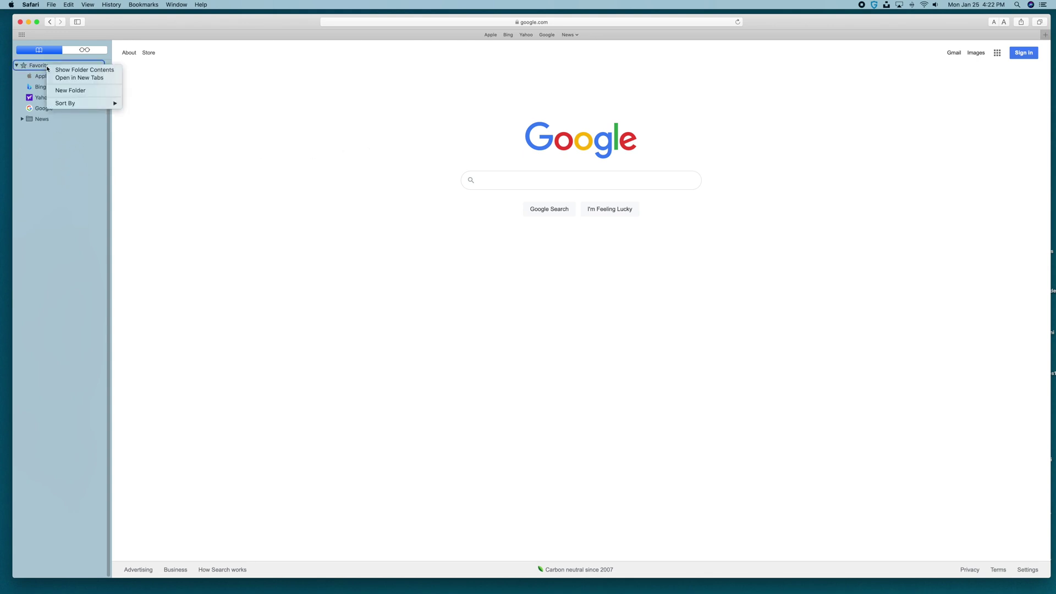
{"action": "left_click", "coordinate": [68, 92]}
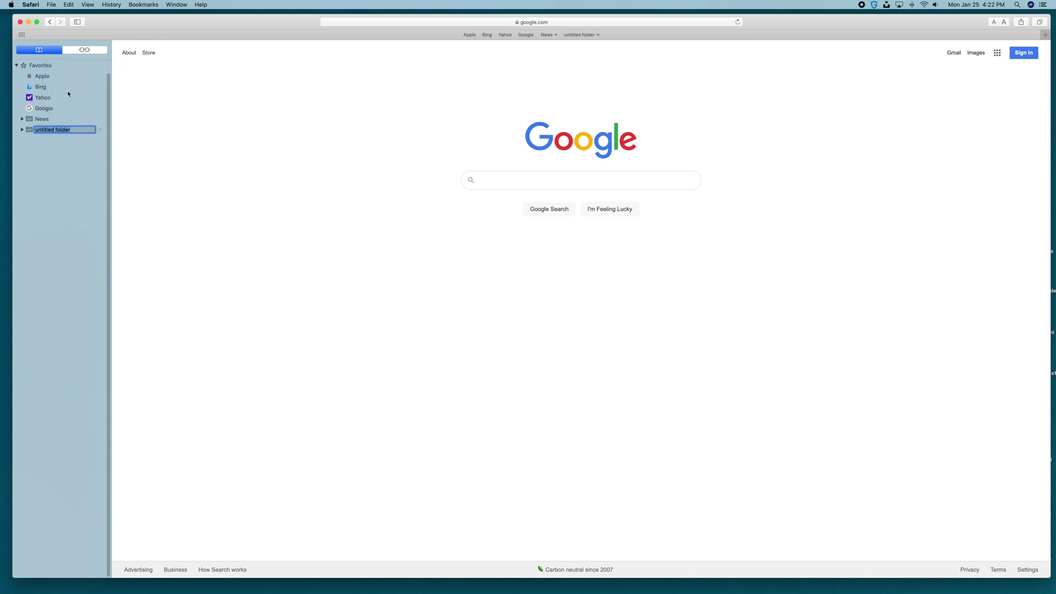
{"action": "type", "text": "Sports"}
{"action": "key", "text": "Return"}
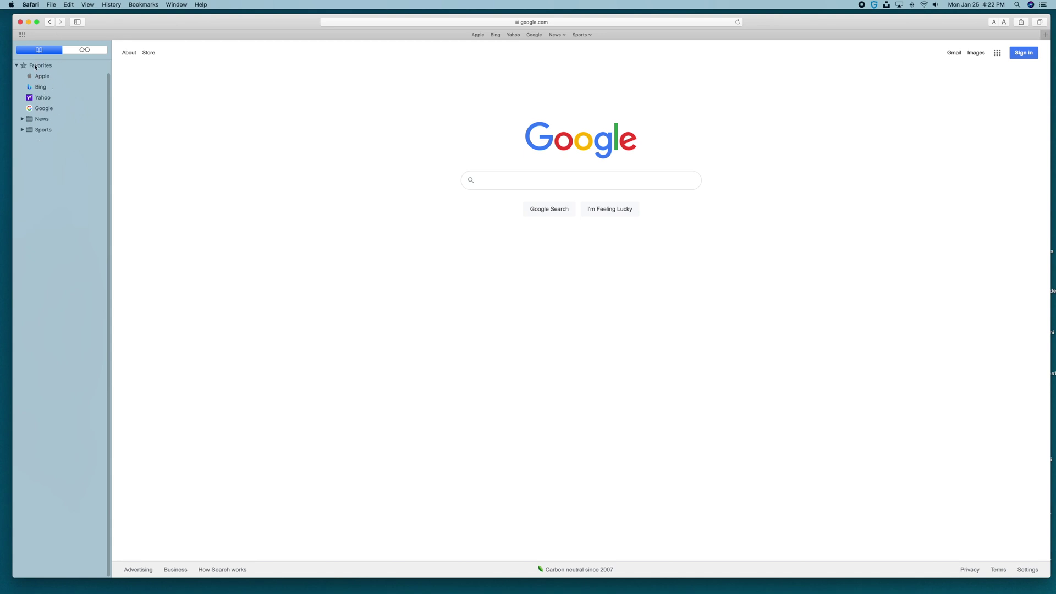
Step: Create a separate Sports folder outside Favorites in the bookmarks list
{"action": "right_click", "coordinate": [37, 187]}
{"action": "left_click", "coordinate": [44, 188]}
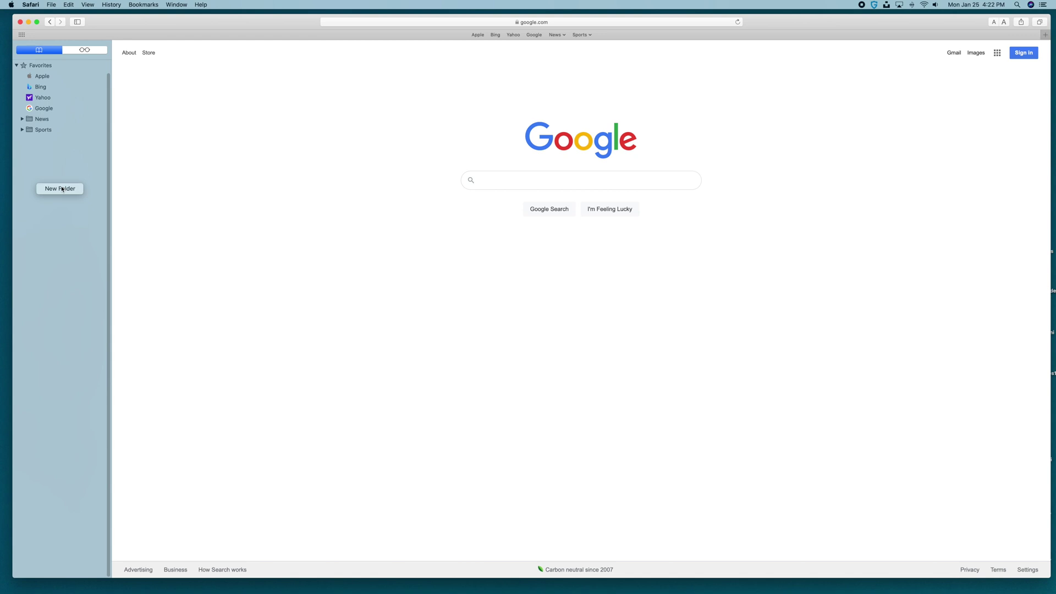
{"action": "type", "text": "Sports"}
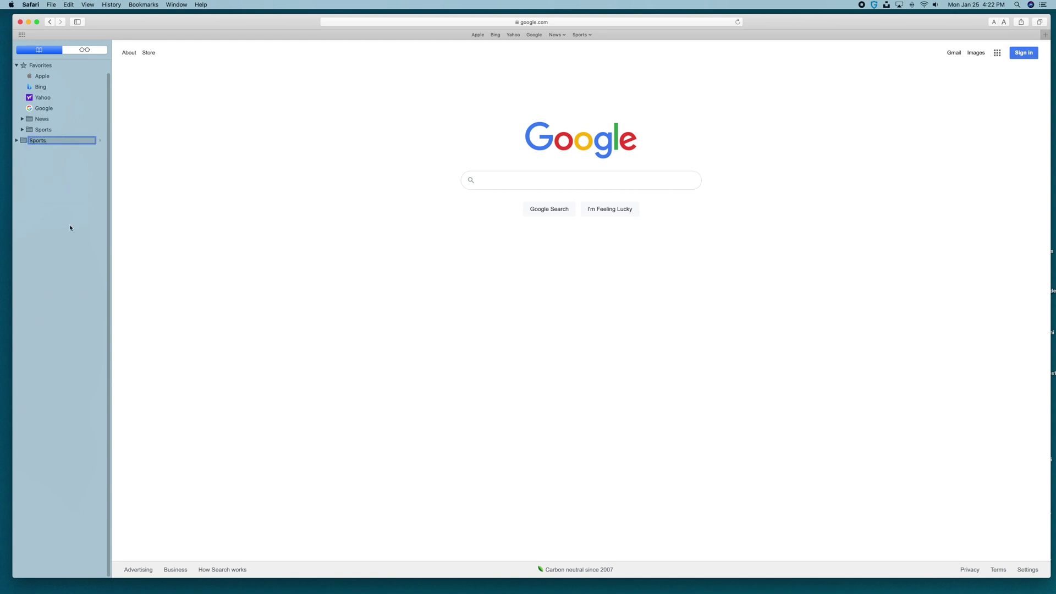
{"action": "key", "text": "Return"}
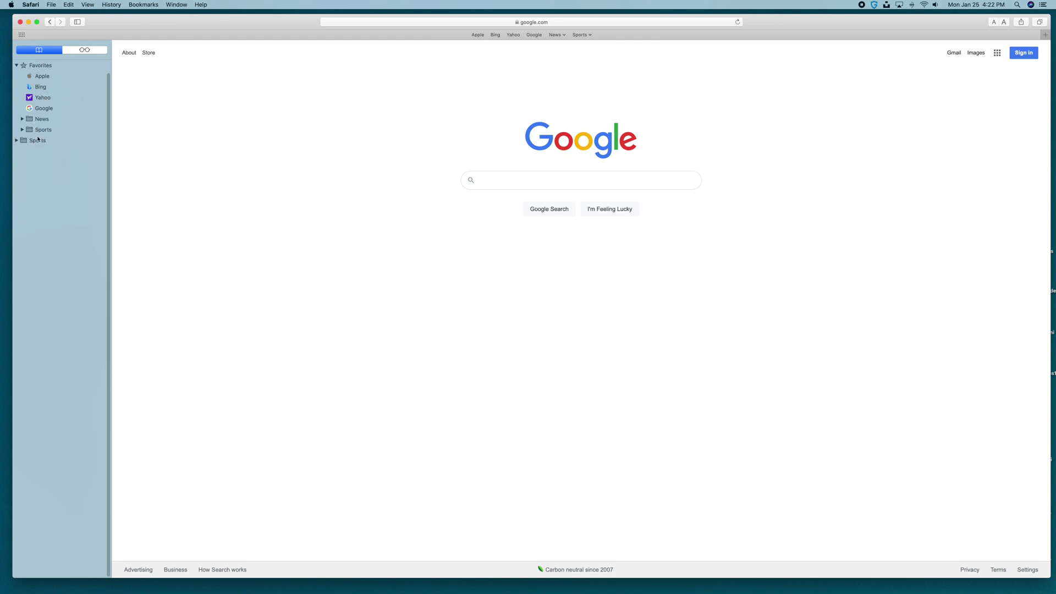
Step: Delete the Sports folder that sits outside Favorites
{"action": "left_click", "coordinate": [33, 145]}
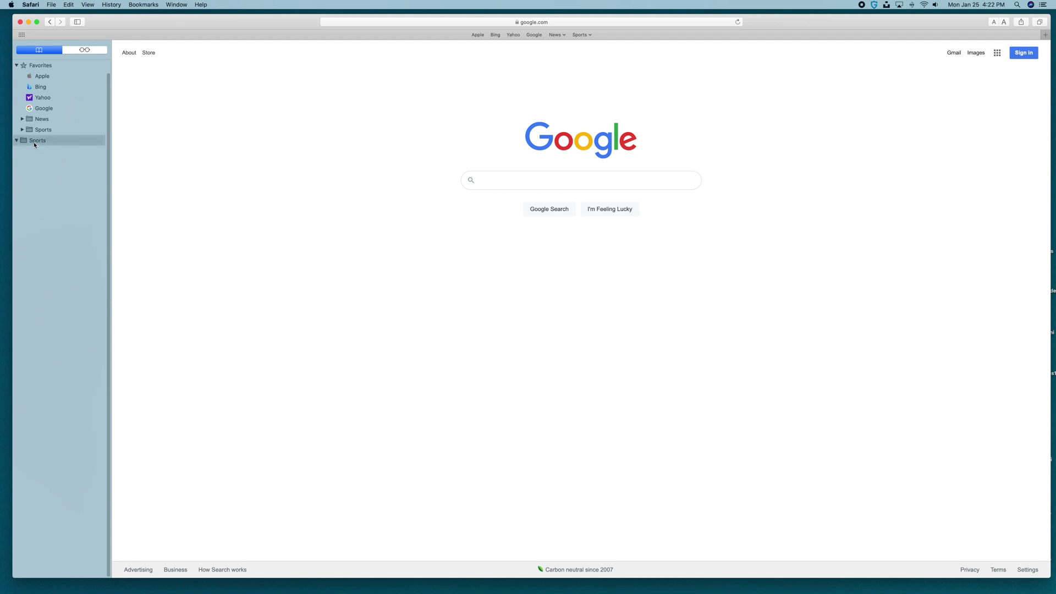
{"action": "right_click", "coordinate": [34, 144]}
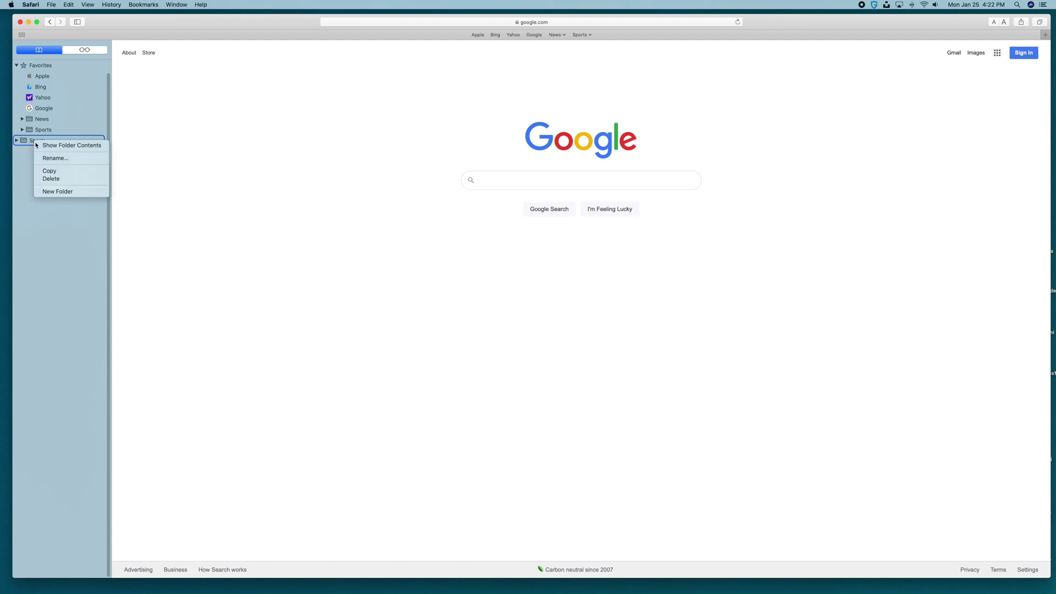
{"action": "left_click", "coordinate": [56, 173]}
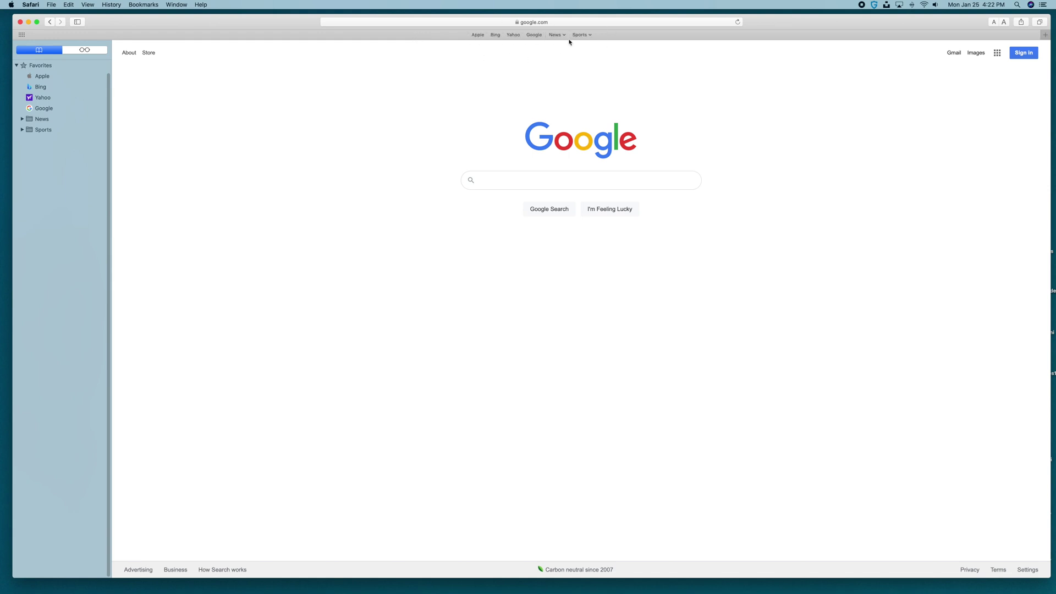
Step: Visit cnn.com and bookmark it in the News folder of the Favorites bar under the name CNN
{"action": "left_click", "coordinate": [556, 22]}
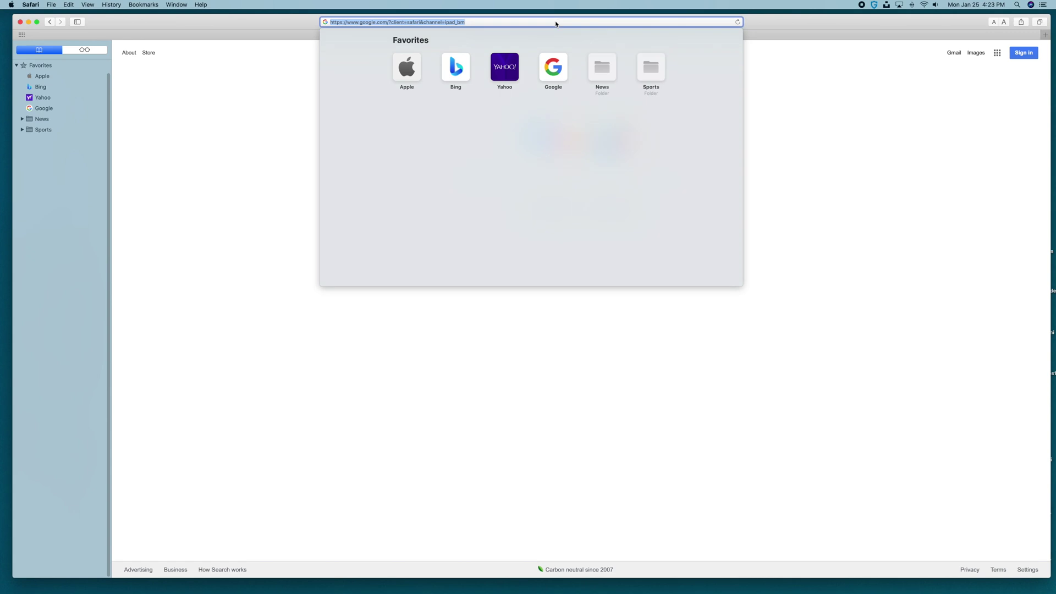
{"action": "type", "text": "cnn.com"}
{"action": "key", "text": "Return"}
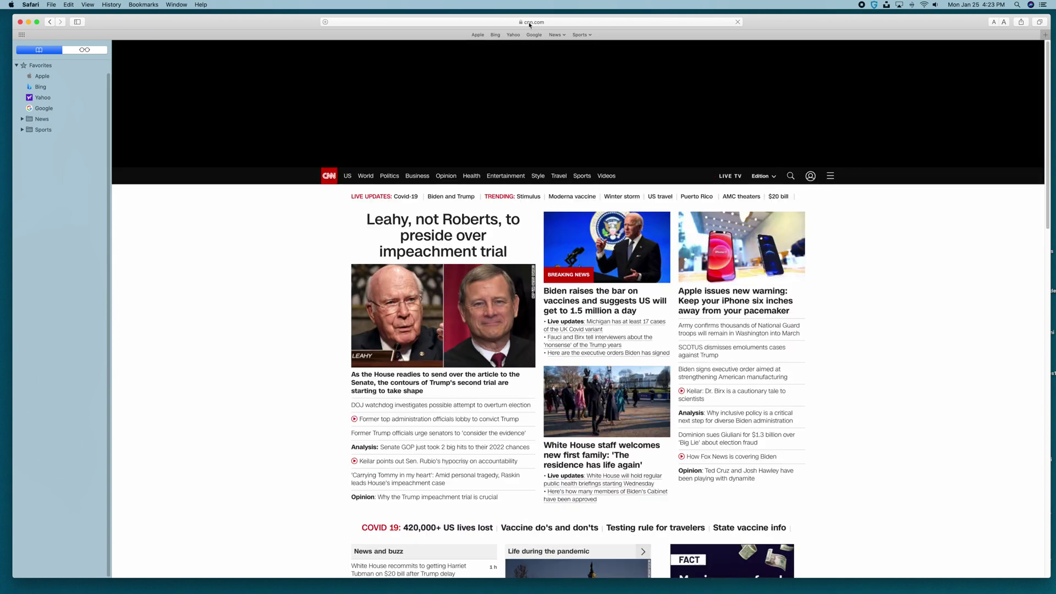
{"action": "left_click_drag", "start_coordinate": [530, 24], "coordinate": [470, 64]}
{"action": "key", "text": "BackSpace"}
{"action": "key", "text": "Return"}
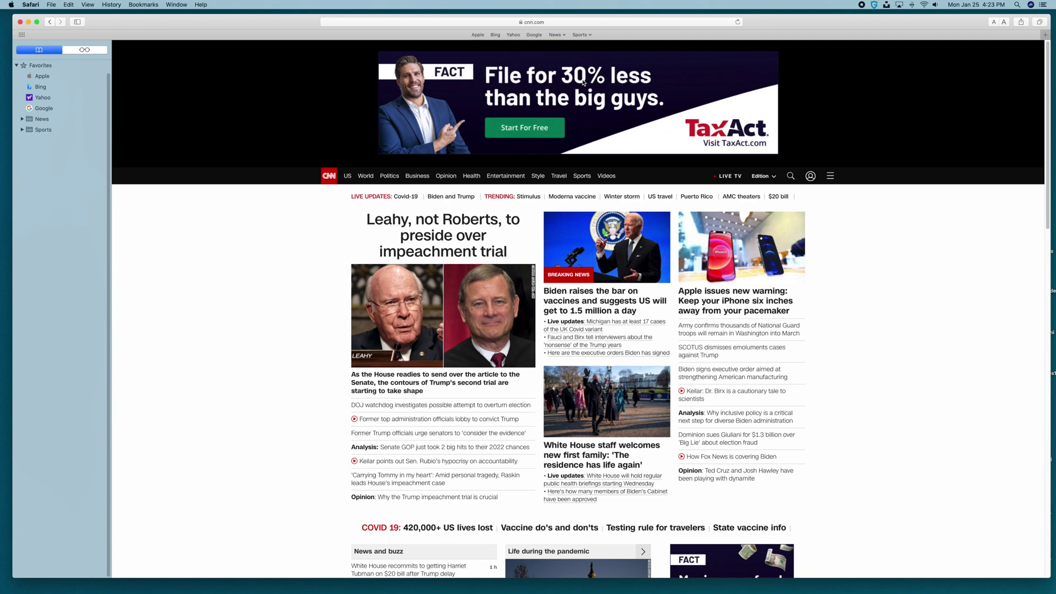
Step: Visit foxnews.com and bookmark it in the News folder of the Favorites bar under the name Fox News
{"action": "left_click", "coordinate": [553, 23]}
{"action": "type", "text": "fox"}
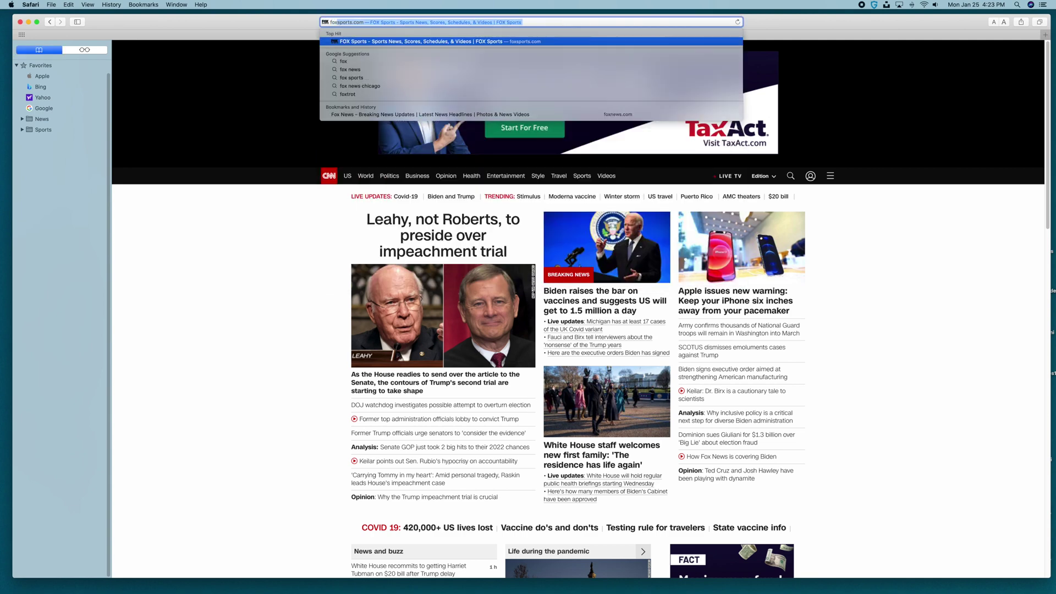
{"action": "type", "text": "news.com"}
{"action": "key", "text": "Return"}
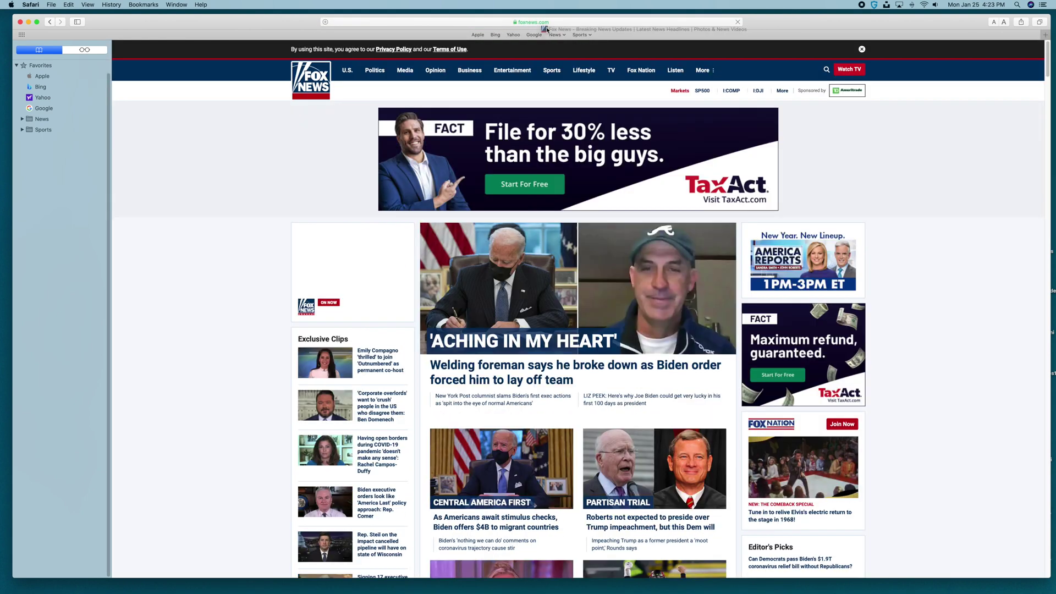
{"action": "left_click_drag", "start_coordinate": [524, 24], "coordinate": [585, 34]}
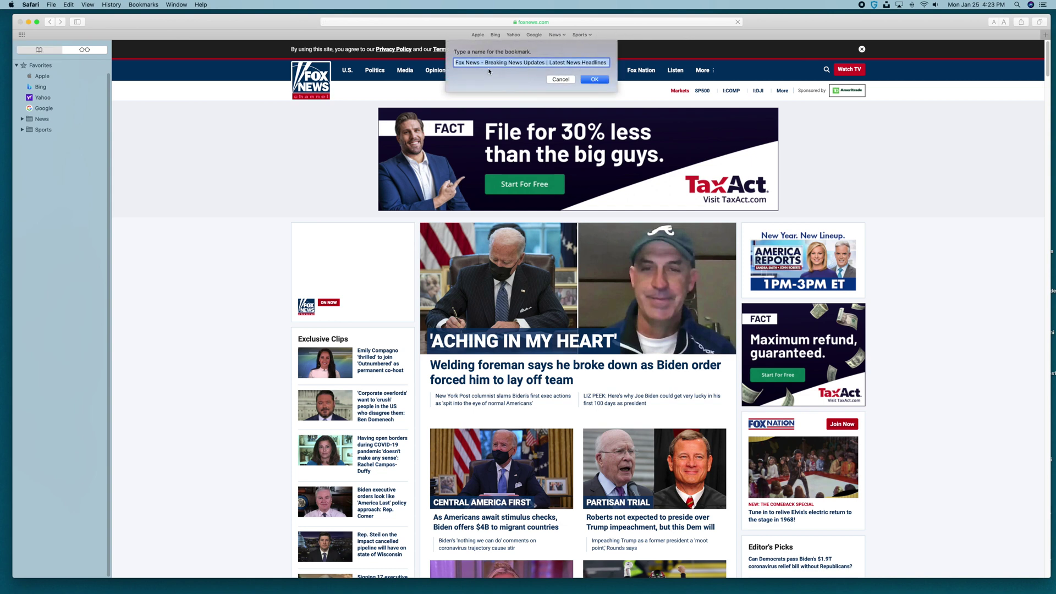
{"action": "type", "text": "Fox News"}
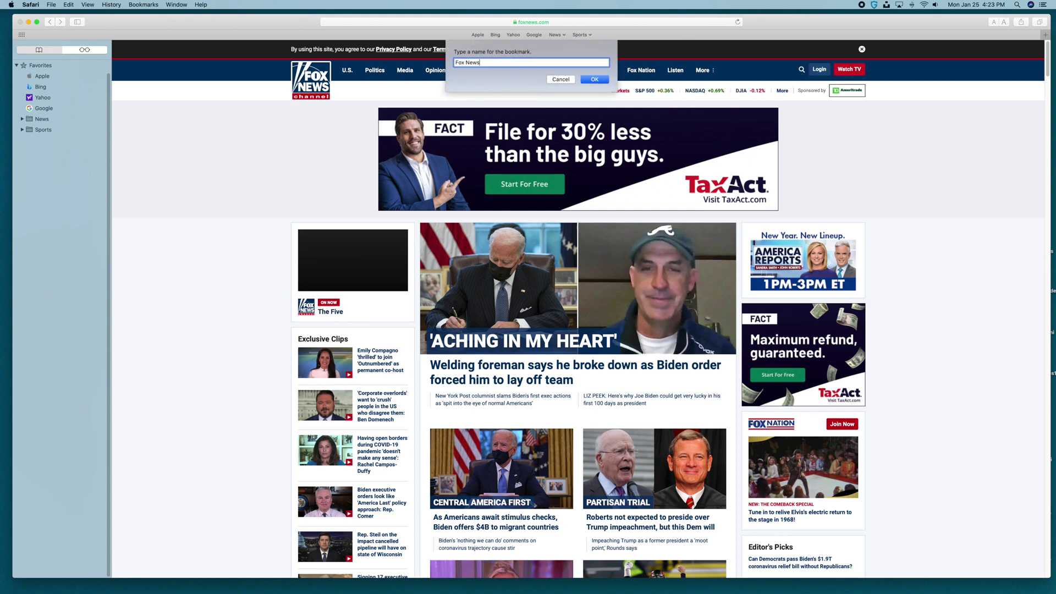
{"action": "left_click", "coordinate": [593, 79]}
Step: Open the CNN bookmark from the News folder and look through the Sports and News folders on the Favorites bar
{"action": "left_click", "coordinate": [557, 35]}
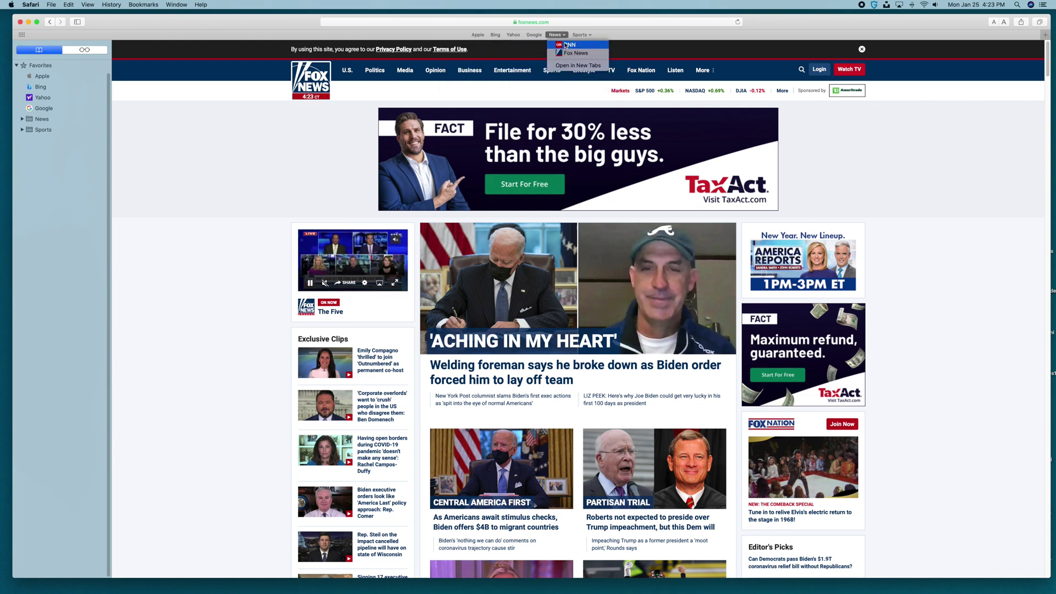
{"action": "left_click", "coordinate": [565, 46]}
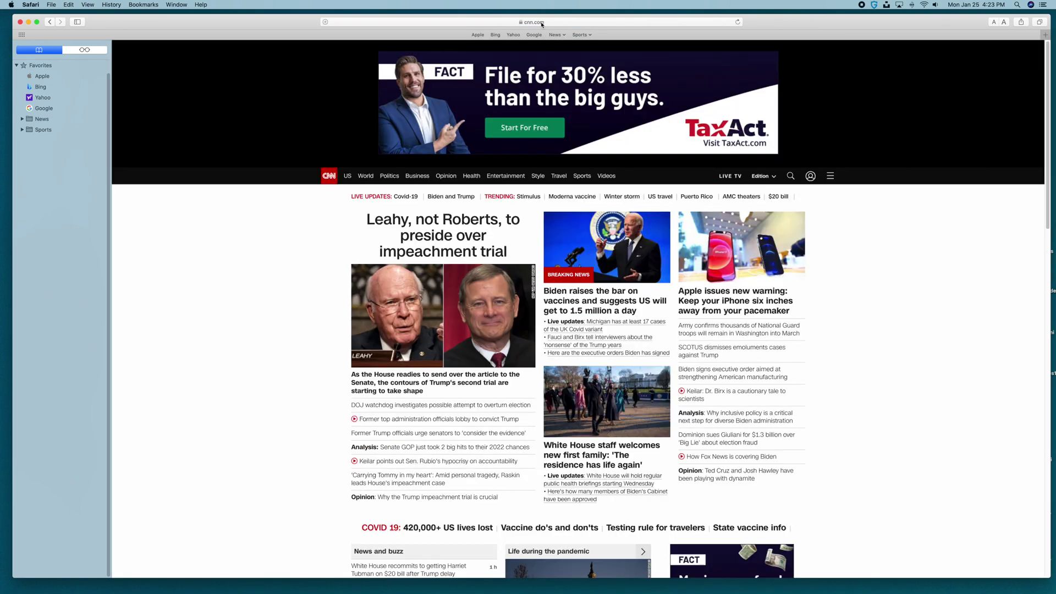
{"action": "left_click", "coordinate": [581, 35]}
{"action": "left_click", "coordinate": [559, 35]}
{"action": "left_click", "coordinate": [559, 35]}
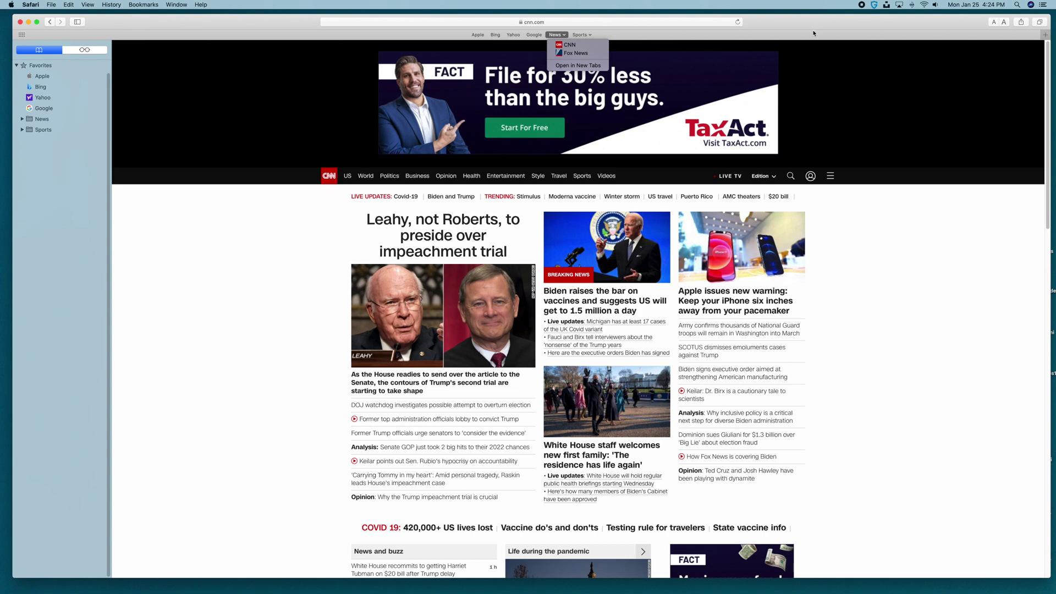
Step: Turn on Automatically Replace Tabs for the News folder and compare its marker with the Sports folder's
{"action": "right_click", "coordinate": [554, 36]}
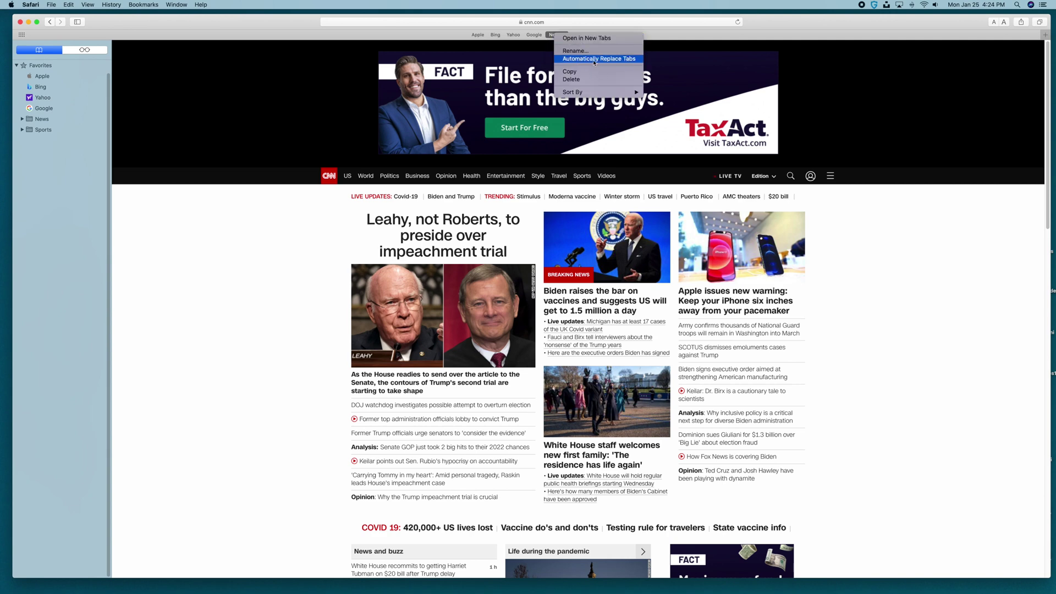
{"action": "left_click", "coordinate": [575, 61]}
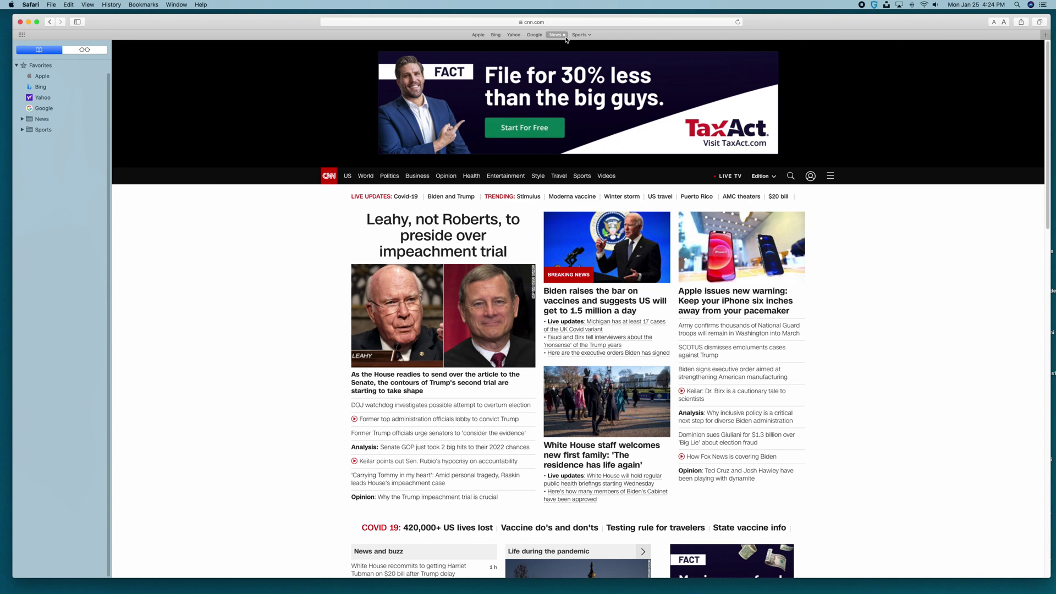
{"action": "left_click", "coordinate": [581, 36]}
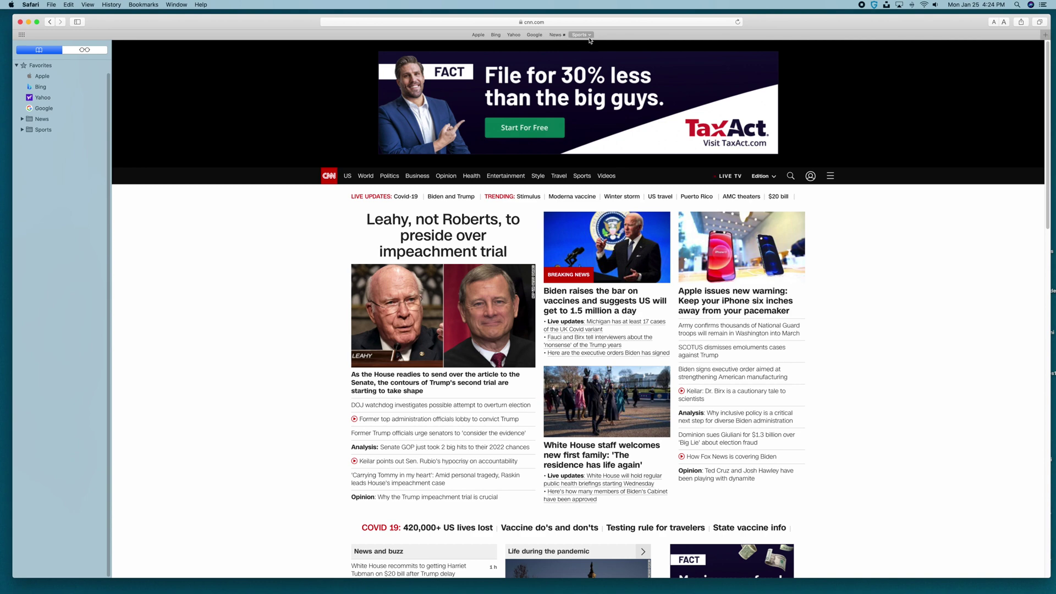
{"action": "left_click", "coordinate": [559, 37]}
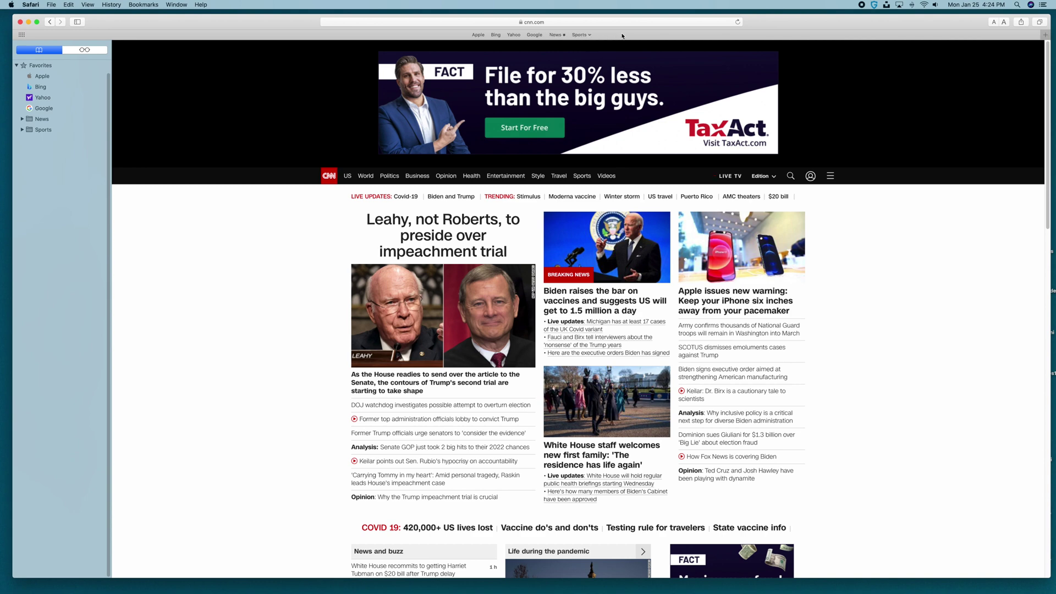
Step: Open all News folder bookmarks as tabs and switch between the CNN and Fox News tabs
{"action": "left_click", "coordinate": [556, 35]}
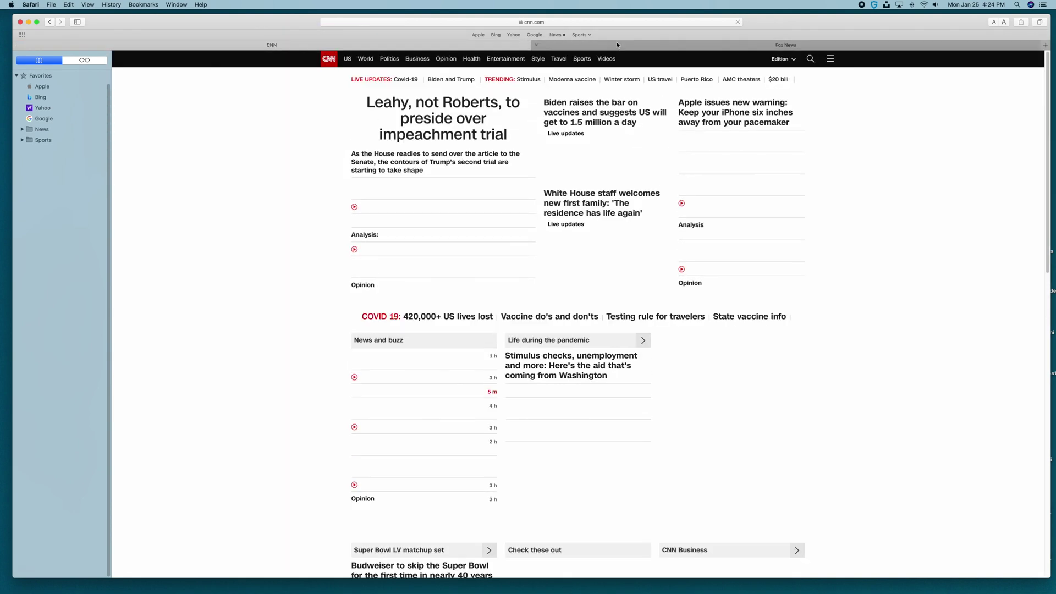
{"action": "left_click", "coordinate": [613, 49]}
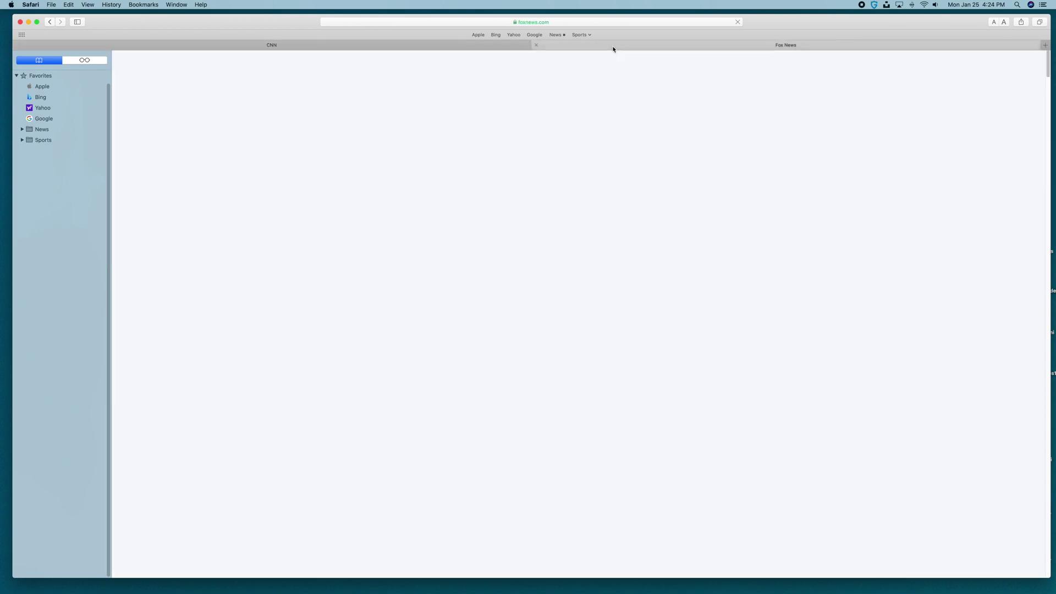
{"action": "left_click", "coordinate": [444, 49]}
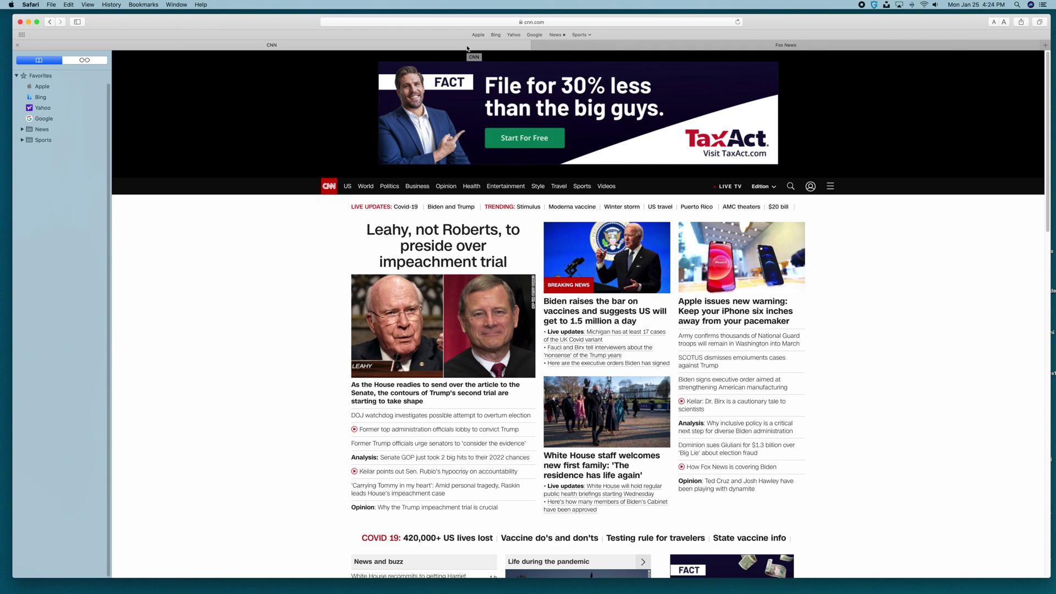
{"action": "left_click", "coordinate": [608, 46]}
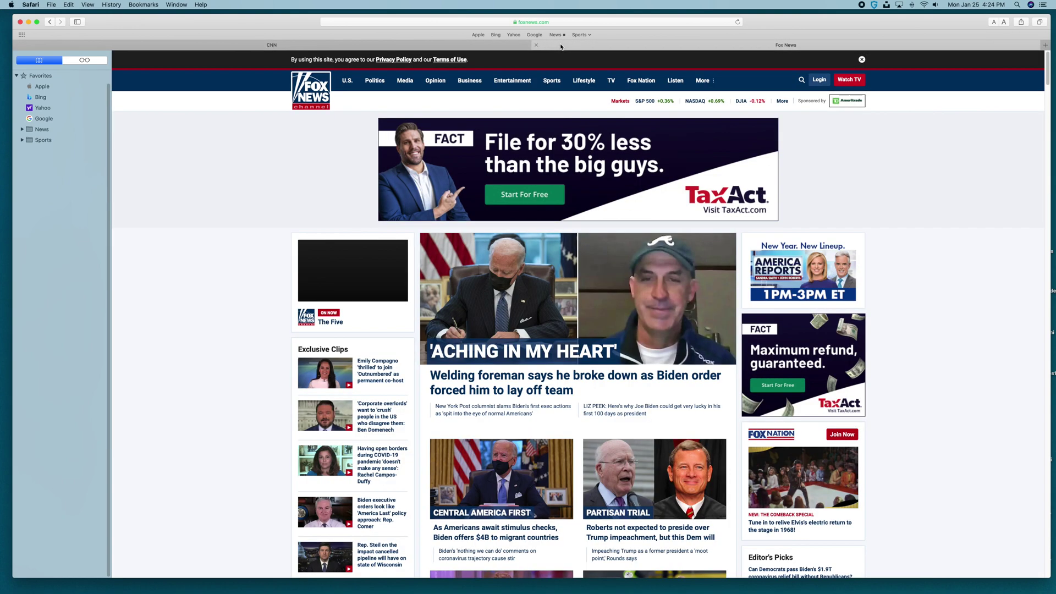
{"action": "left_click", "coordinate": [477, 47]}
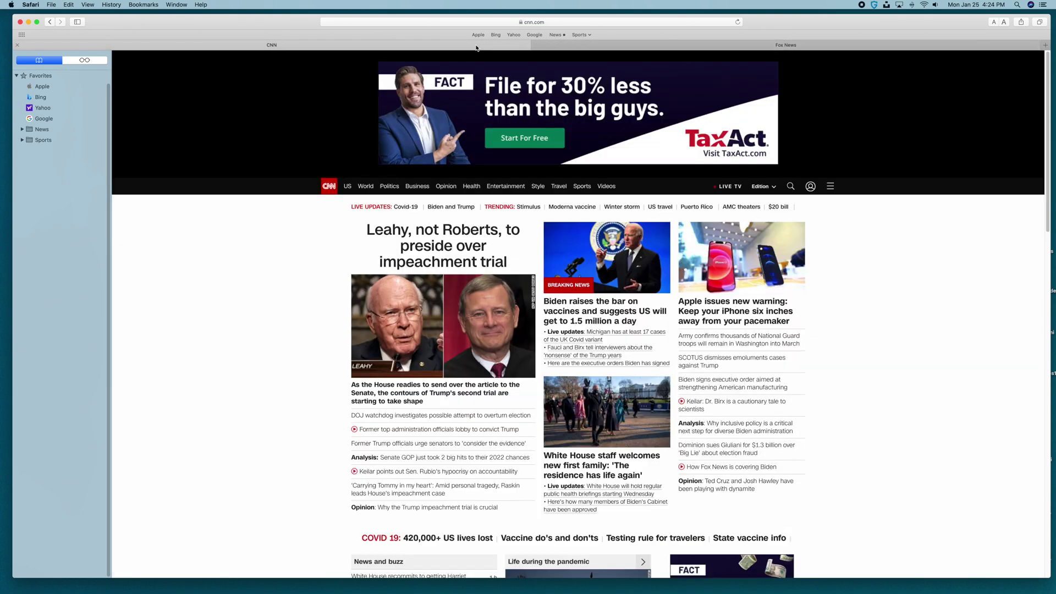
Step: Turn off Automatically Replace Tabs for the News folder and display its list of bookmarks
{"action": "right_click", "coordinate": [558, 37]}
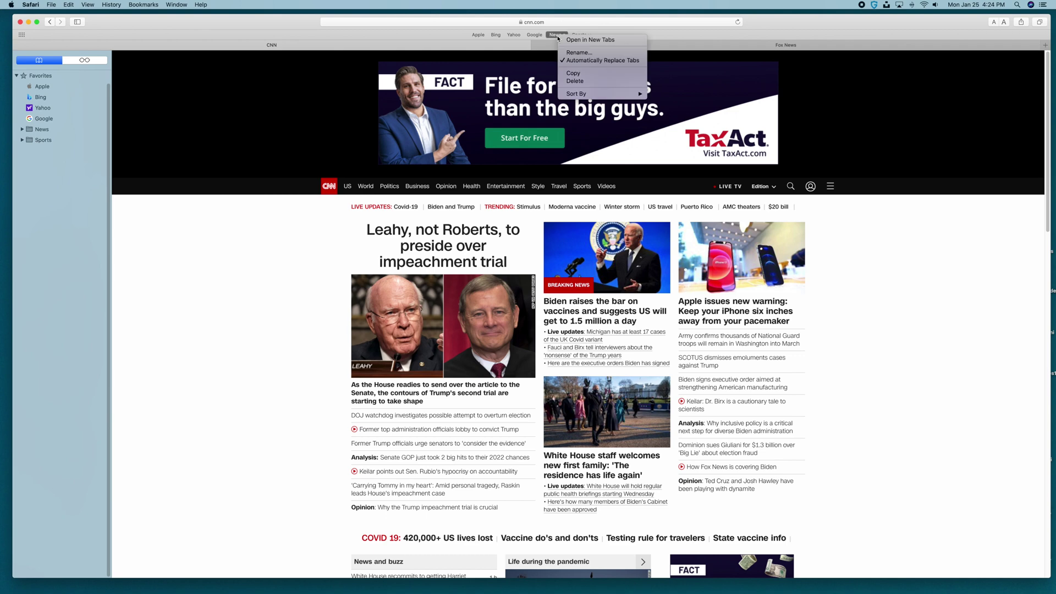
{"action": "left_click", "coordinate": [575, 65]}
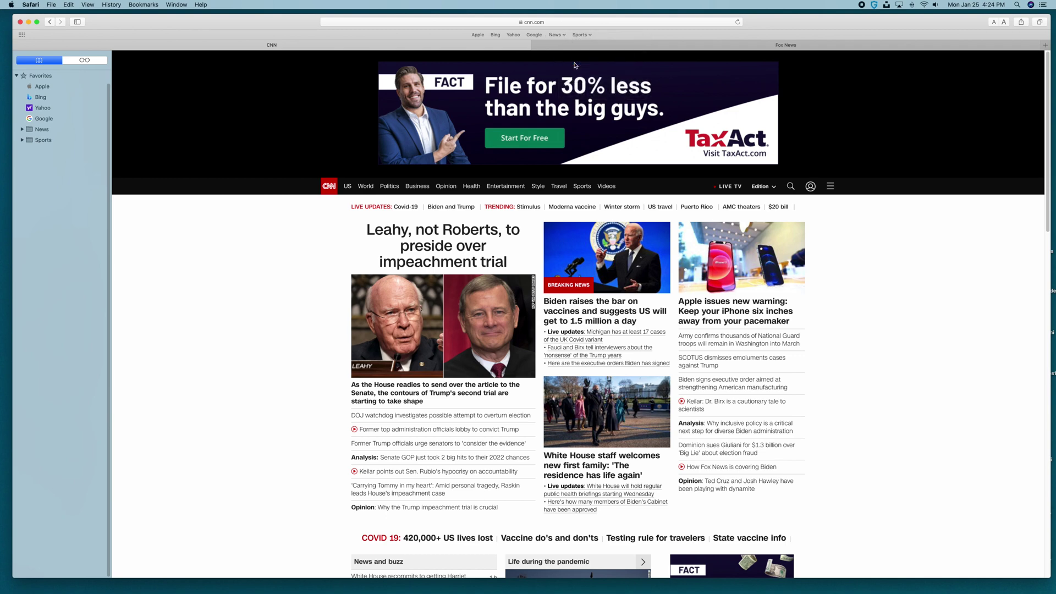
{"action": "left_click", "coordinate": [562, 36]}
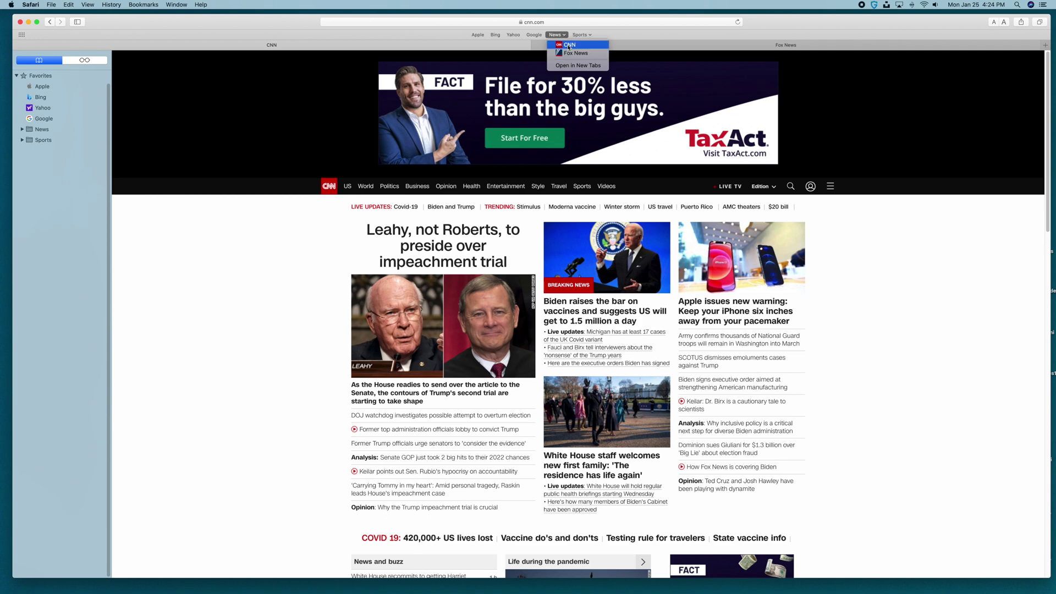
Step: Close the News folder's bookmark list and open the Apple bookmark from the Favorites bar
{"action": "left_click", "coordinate": [619, 37]}
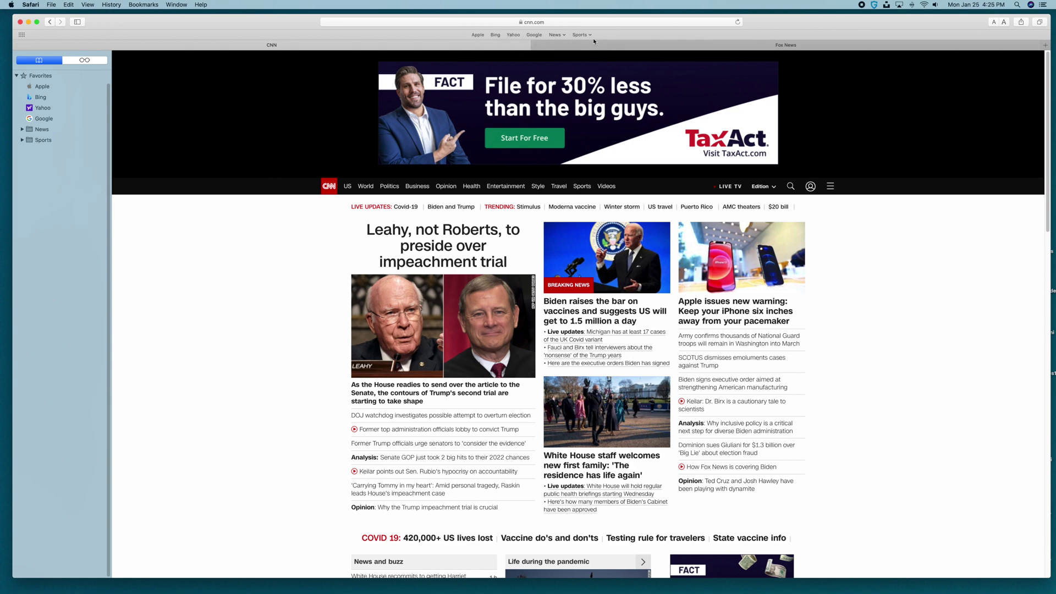
{"action": "left_click", "coordinate": [472, 37]}
{"action": "left_click", "coordinate": [478, 35]}
{"action": "left_click", "coordinate": [479, 35]}
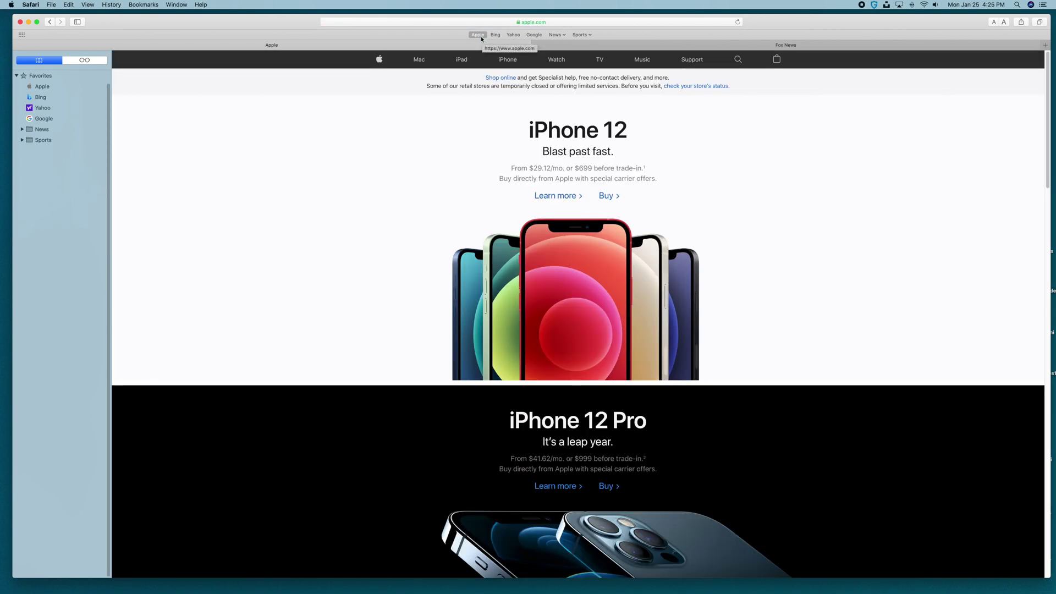
Step: Edit the Apple bookmark's name on the Favorites bar, search the emoji for "Apple" and insert the red apple before the name
{"action": "left_click", "coordinate": [480, 35]}
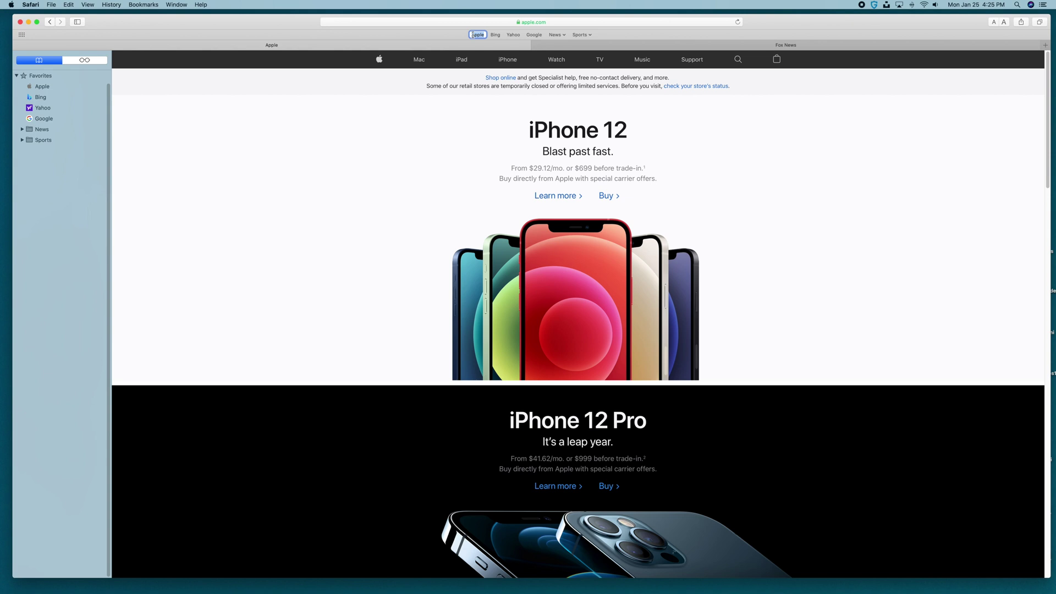
{"action": "left_click", "coordinate": [473, 35]}
{"action": "key", "text": "ctrl+super+space"}
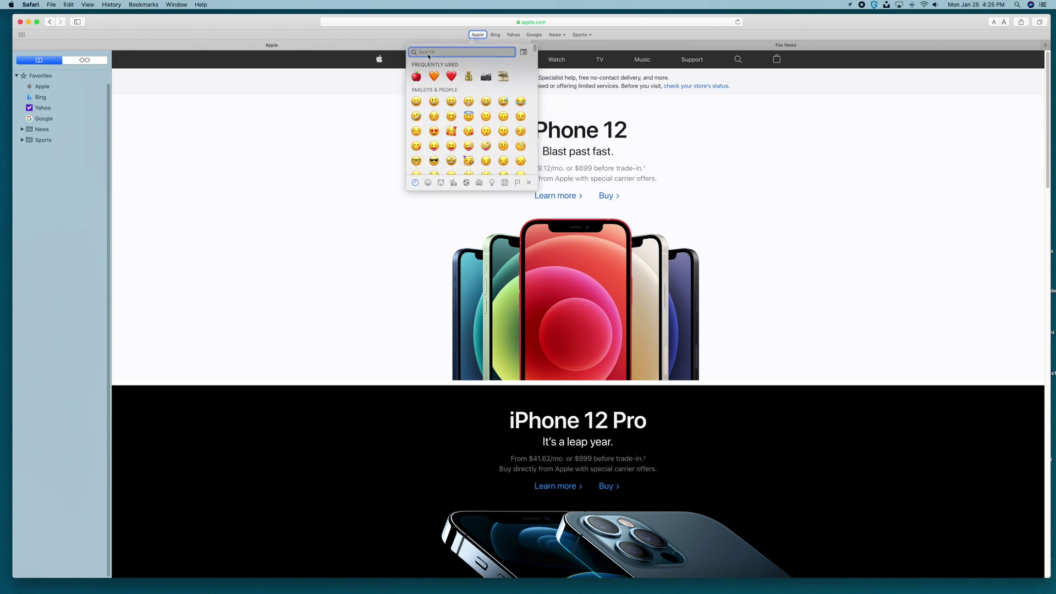
{"action": "type", "text": "Apple"}
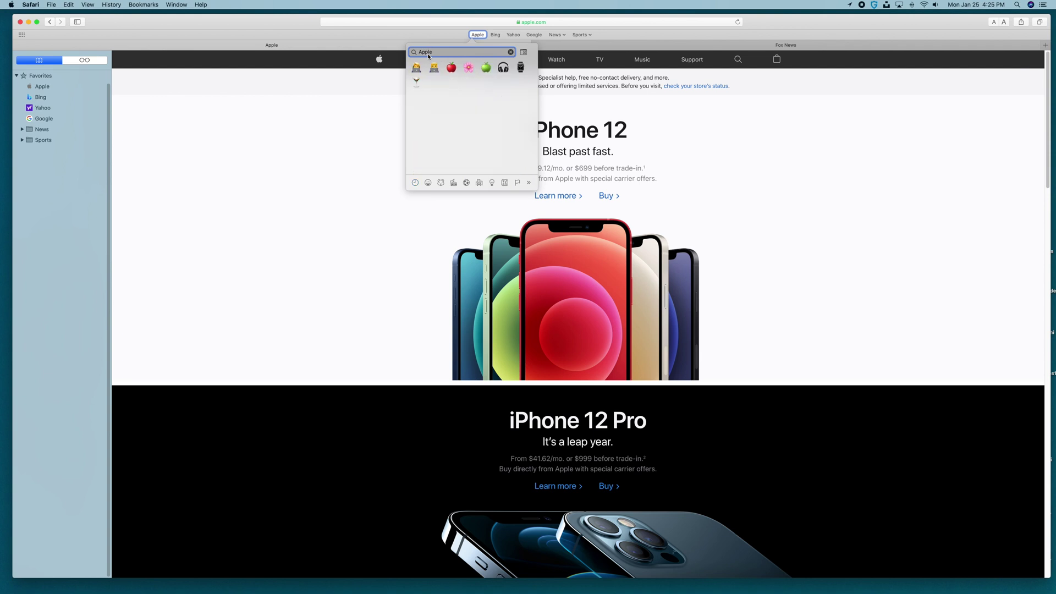
{"action": "left_click", "coordinate": [451, 68]}
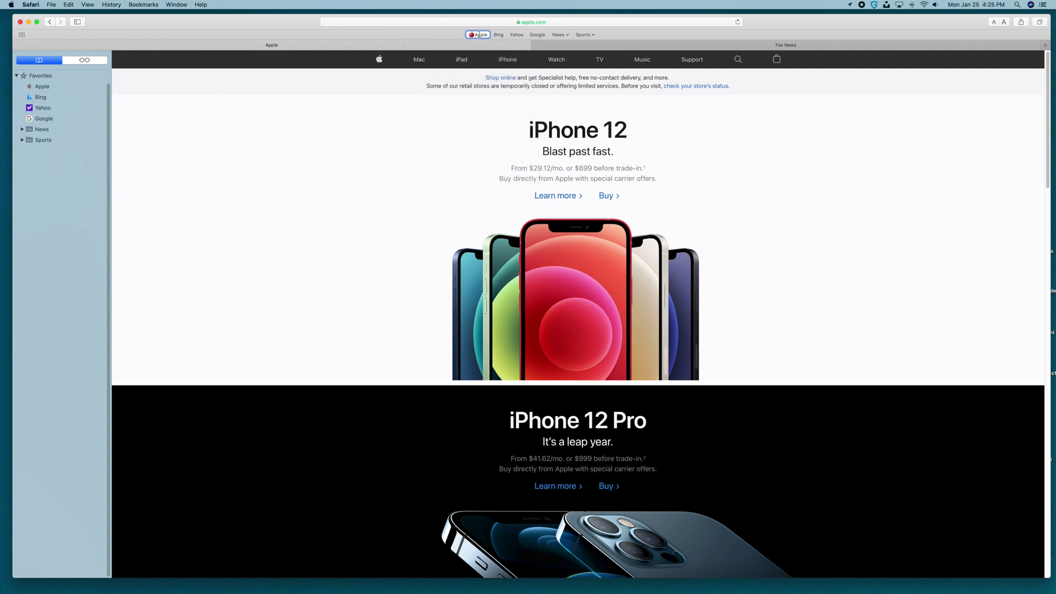
Step: Delete the word Apple from the bookmark's name, keeping only the red apple emoji, and finish the rename
{"action": "left_click", "coordinate": [473, 35]}
{"action": "key", "text": "Delete"}
{"action": "key", "text": "Delete"}
{"action": "key", "text": "Delete"}
{"action": "key", "text": "Delete"}
{"action": "key", "text": "Delete"}
{"action": "left_click", "coordinate": [401, 134]}
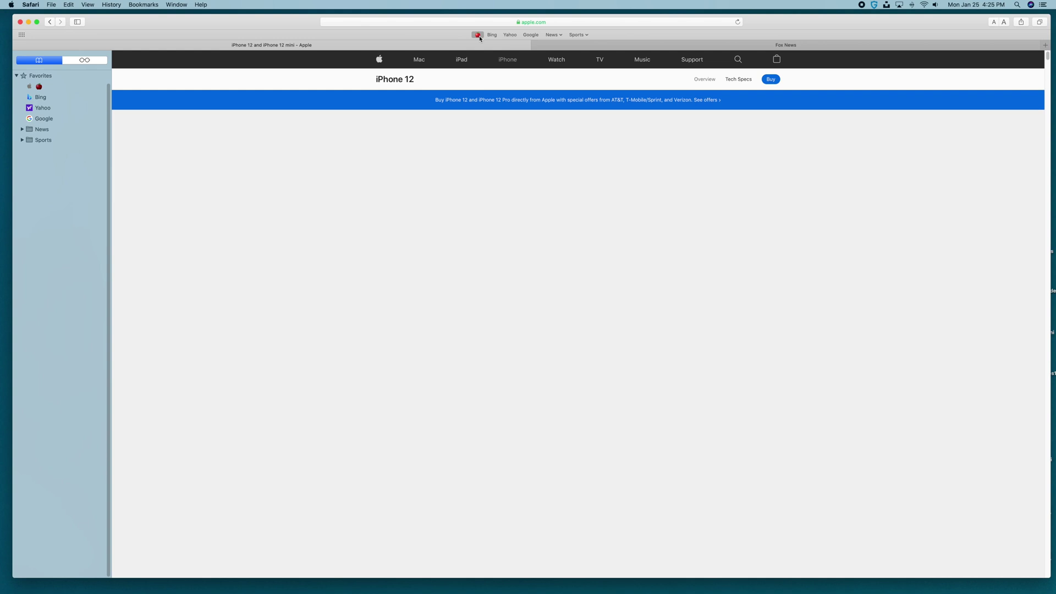
Step: Open the Bing bookmark, and return to Apple's website through the red apple bookmark
{"action": "key", "text": "super+2"}
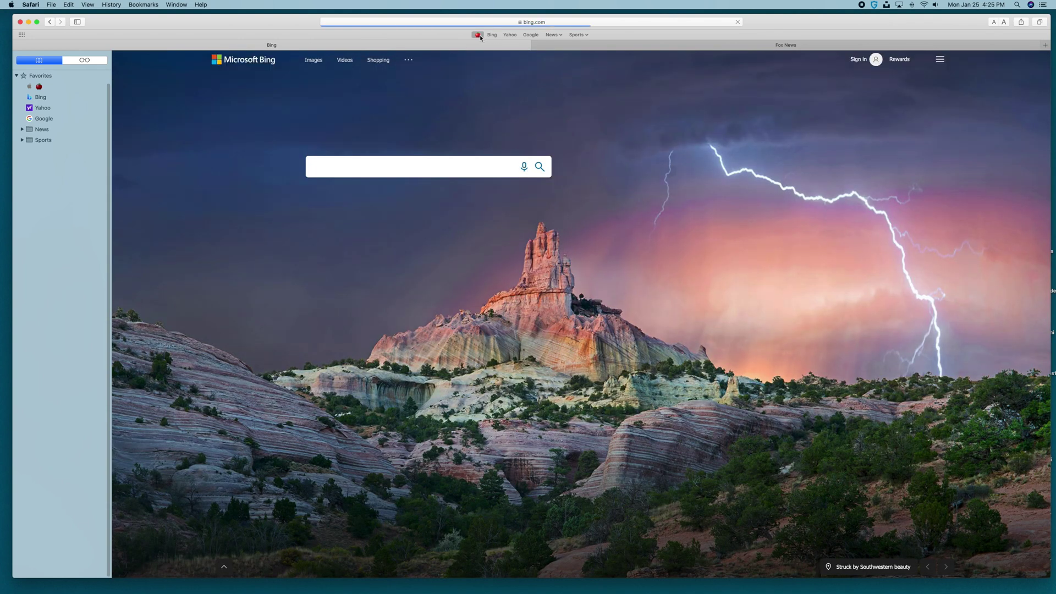
{"action": "left_click", "coordinate": [477, 35]}
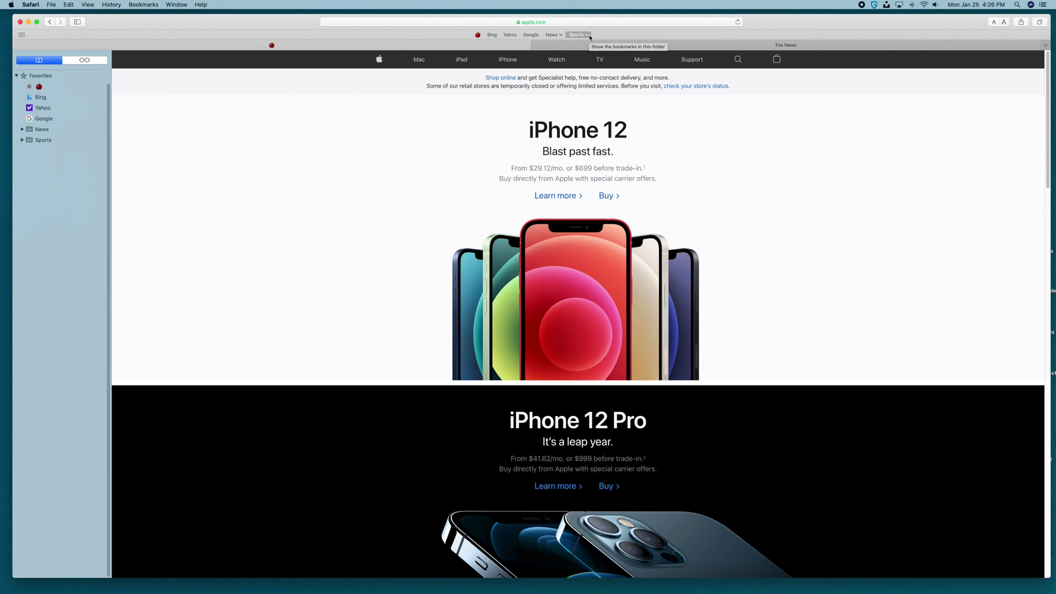
Step: Look at the News folder's bookmark list and turn on Automatically Replace Tabs for that folder
{"action": "left_click", "coordinate": [559, 39]}
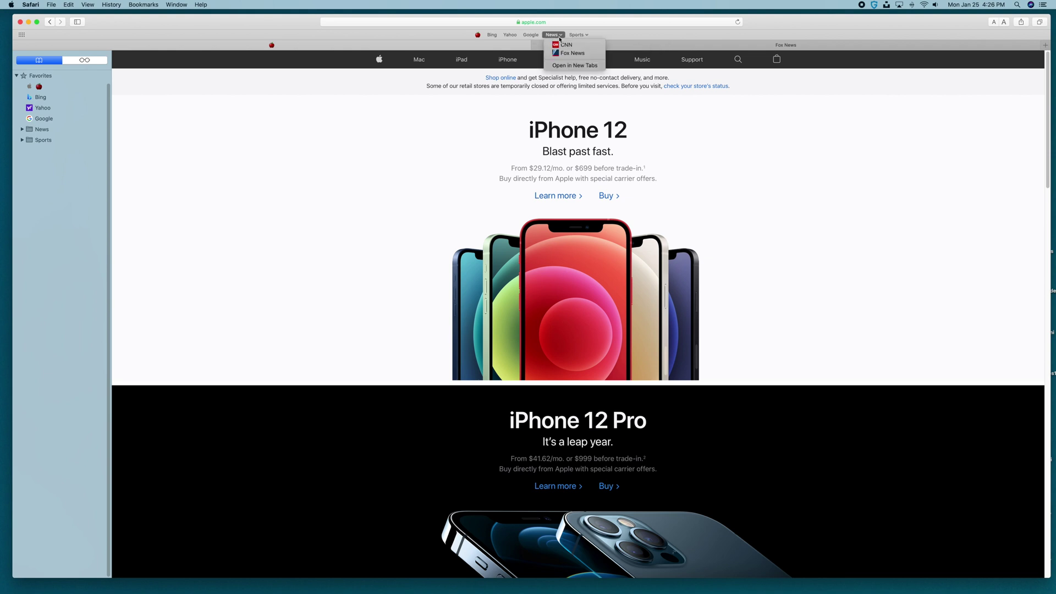
{"action": "left_click", "coordinate": [560, 36]}
{"action": "right_click", "coordinate": [559, 36]}
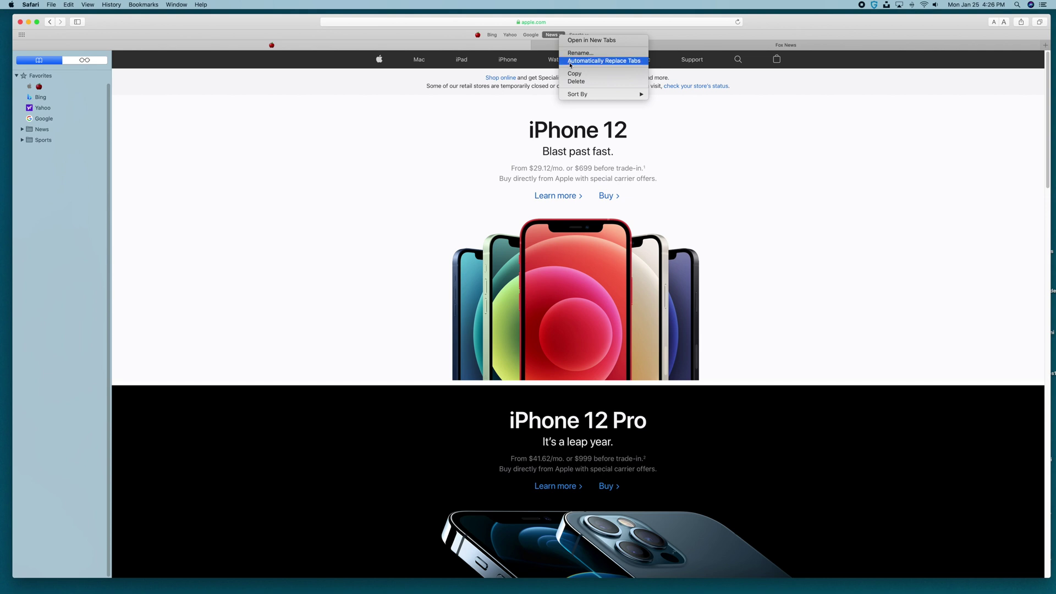
{"action": "left_click", "coordinate": [570, 64]}
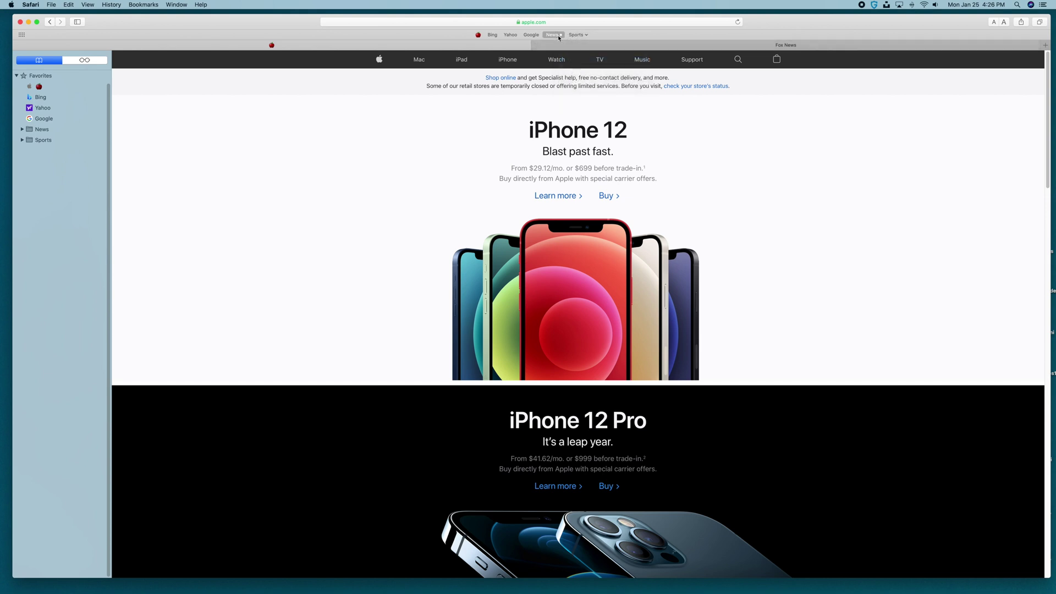
Step: Open all News folder bookmarks as tabs, and go back to the Apple page in the first tab
{"action": "left_click", "coordinate": [559, 36]}
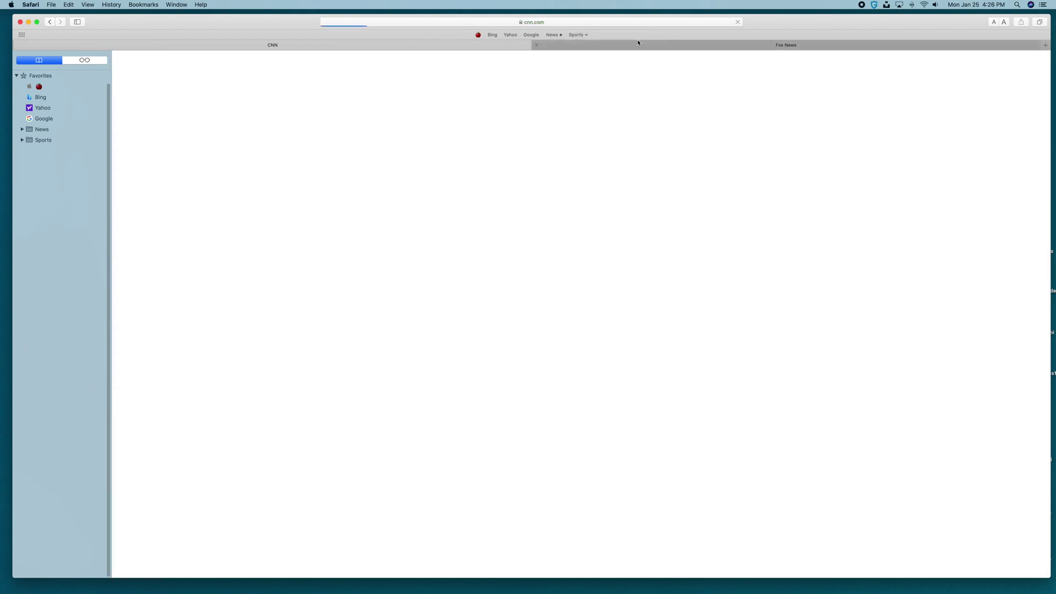
{"action": "left_click", "coordinate": [50, 22]}
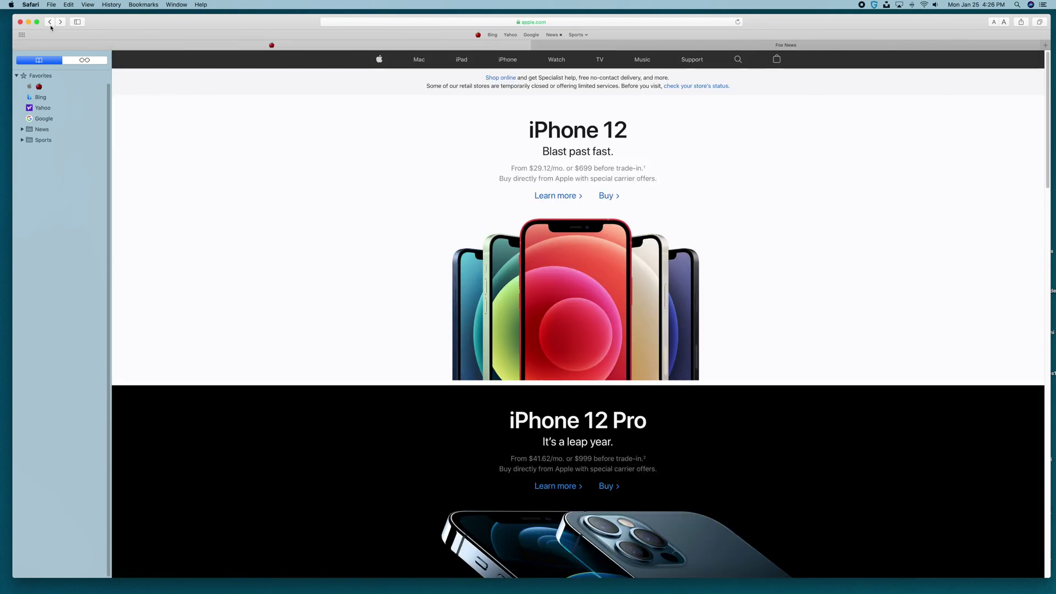